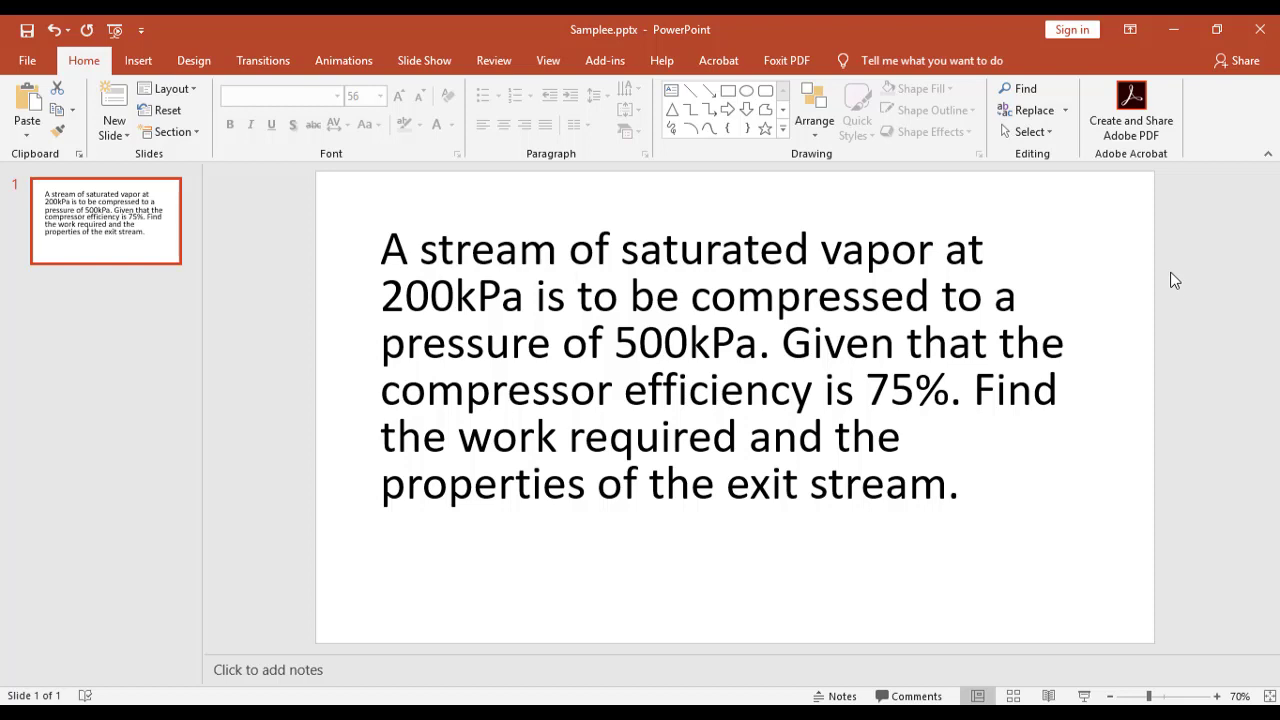
Step: Minimize the PowerPoint compressor problem slide to reveal DWSIM's new simulation wizard
click(1172, 36)
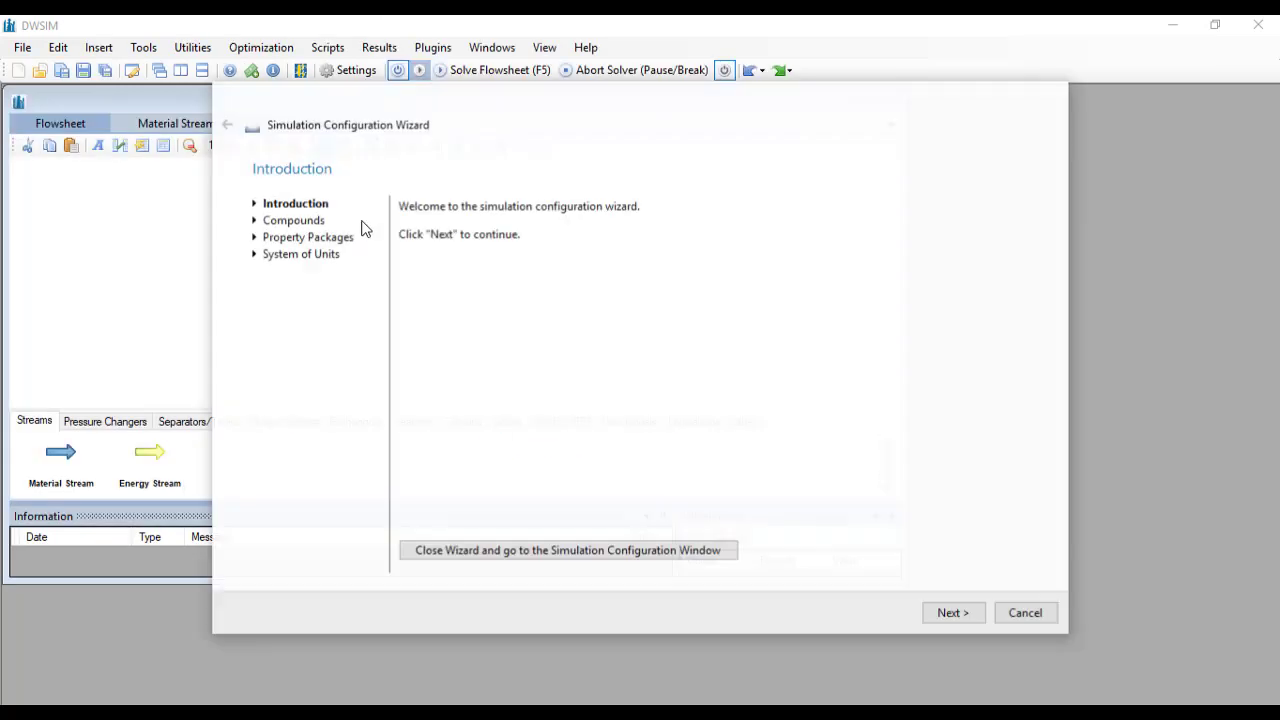
Step: Reposition the setup wizard and advance from Introduction to the Compounds step
drag(585, 118, 567, 96)
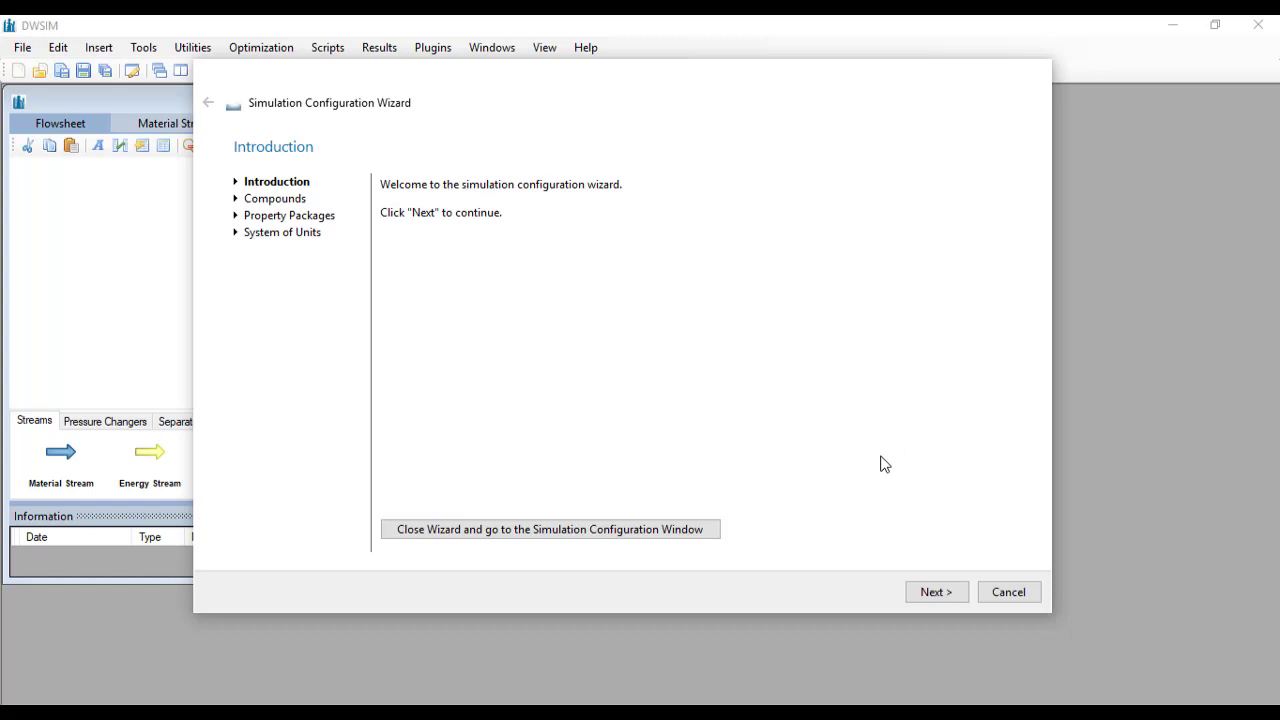
click(933, 592)
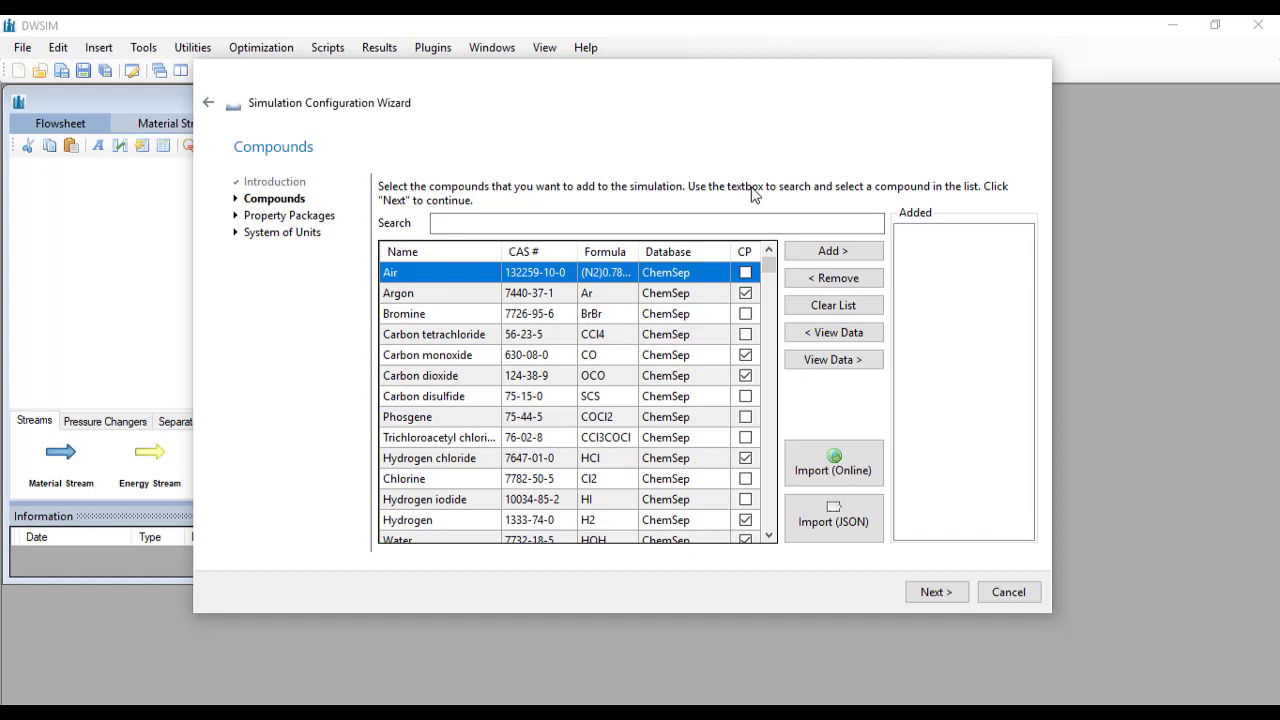
Step: Search for WATER, add Water (ChemSep) as a compound, and continue to Property Packages
click(722, 222)
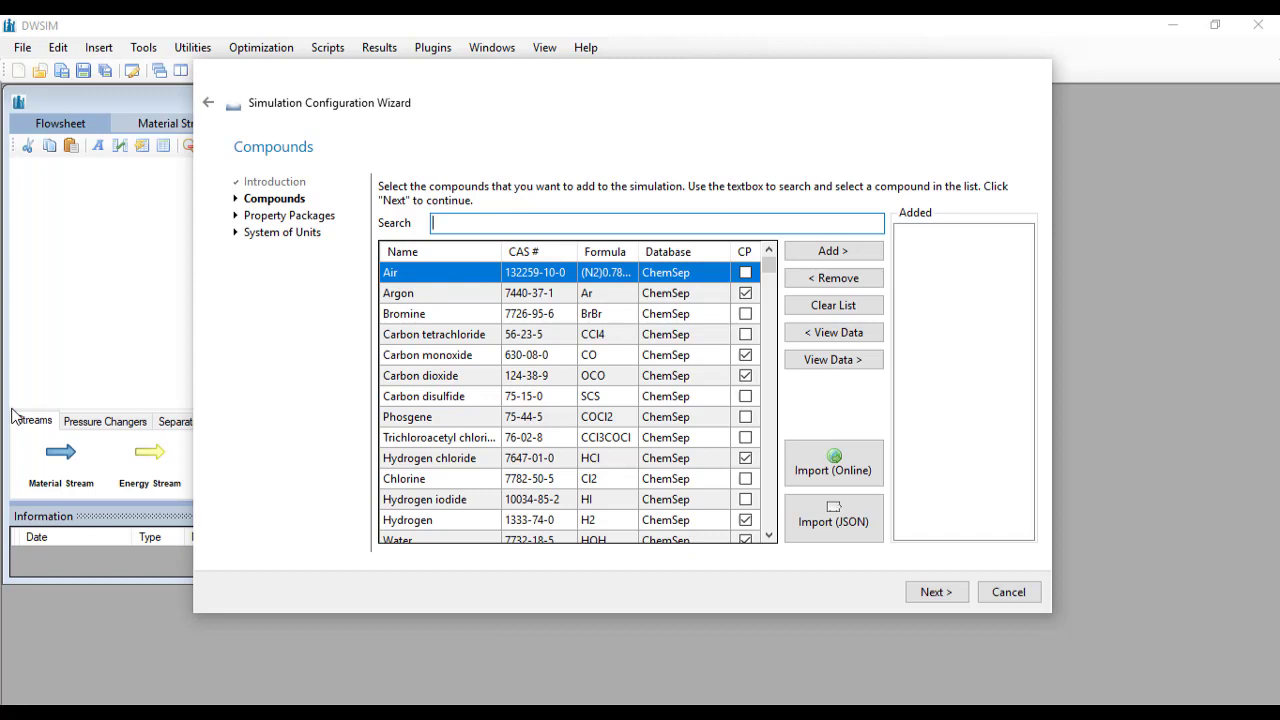
text(WATER)
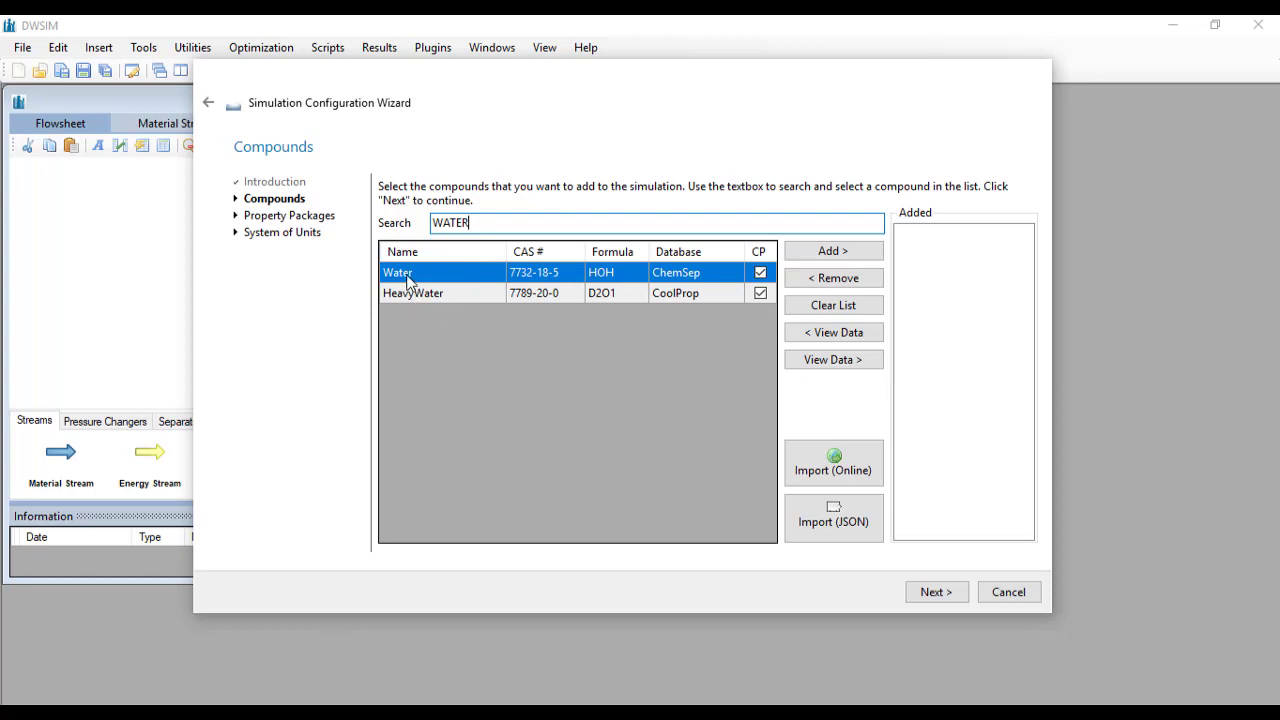
click(830, 252)
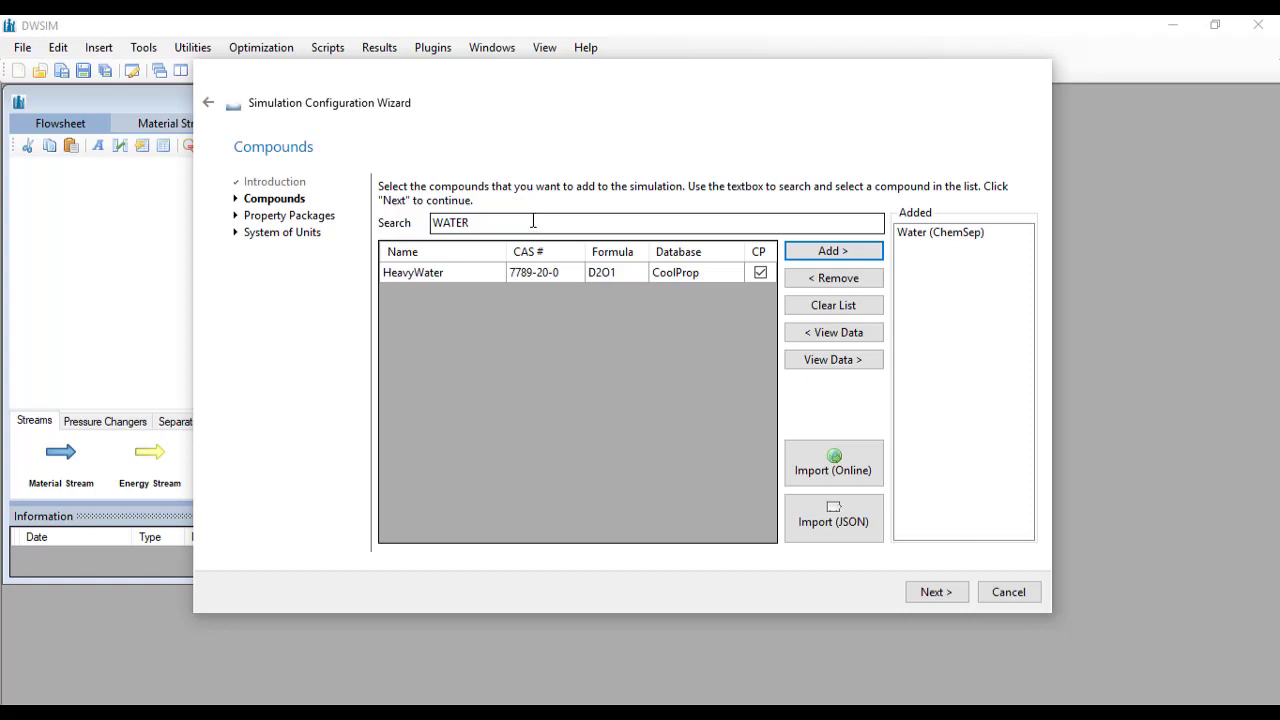
click(937, 594)
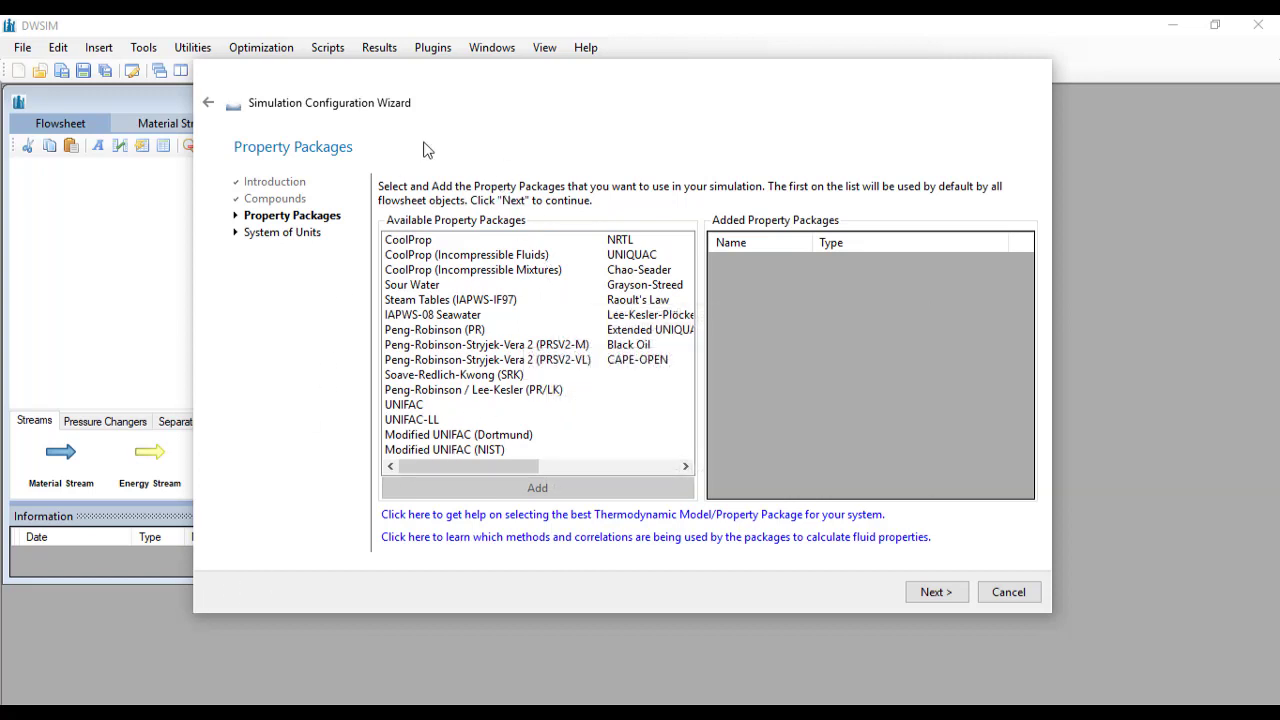
Step: Add the Steam Tables (IAPWS-IF97) package and advance to System of Units
drag(424, 80, 378, 62)
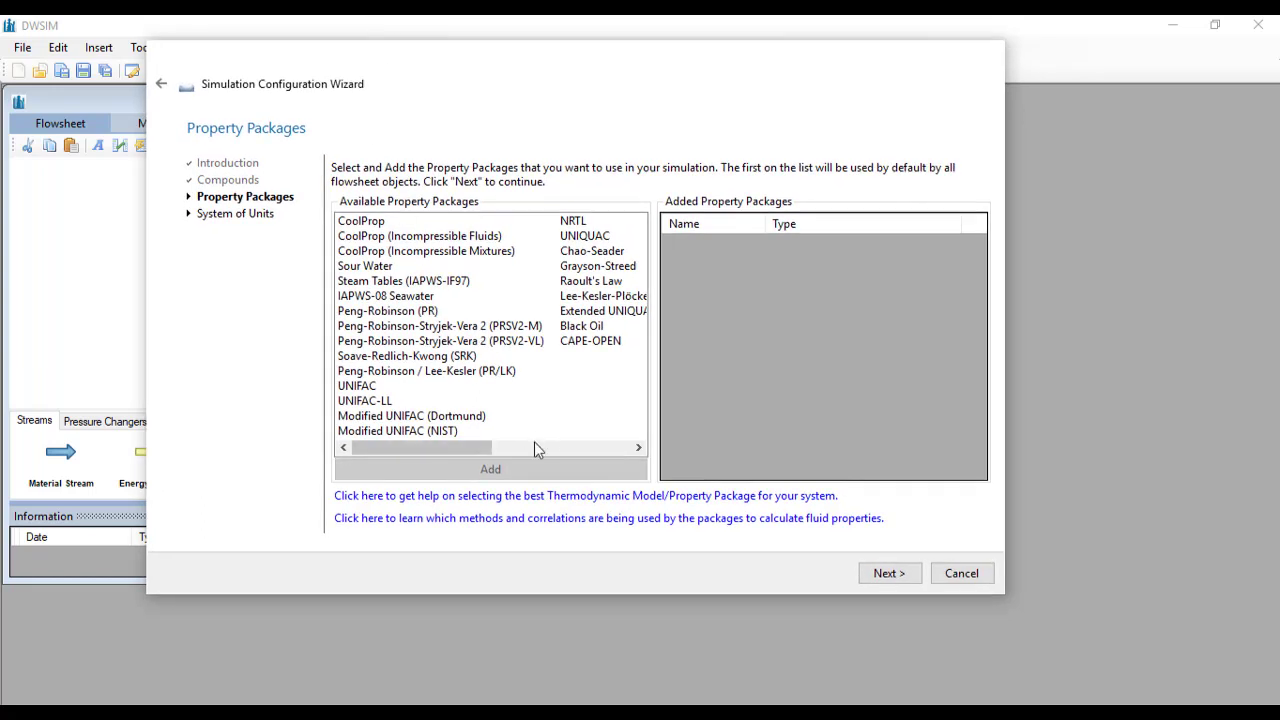
drag(443, 449, 446, 452)
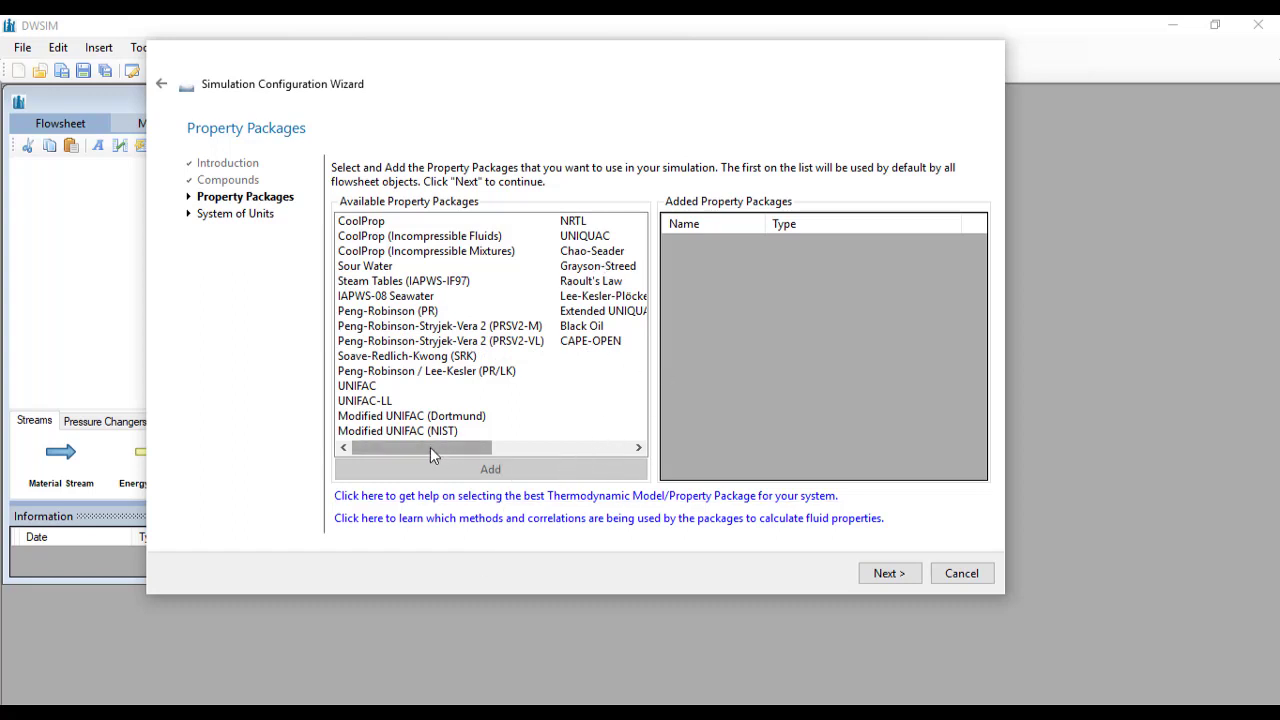
click(448, 282)
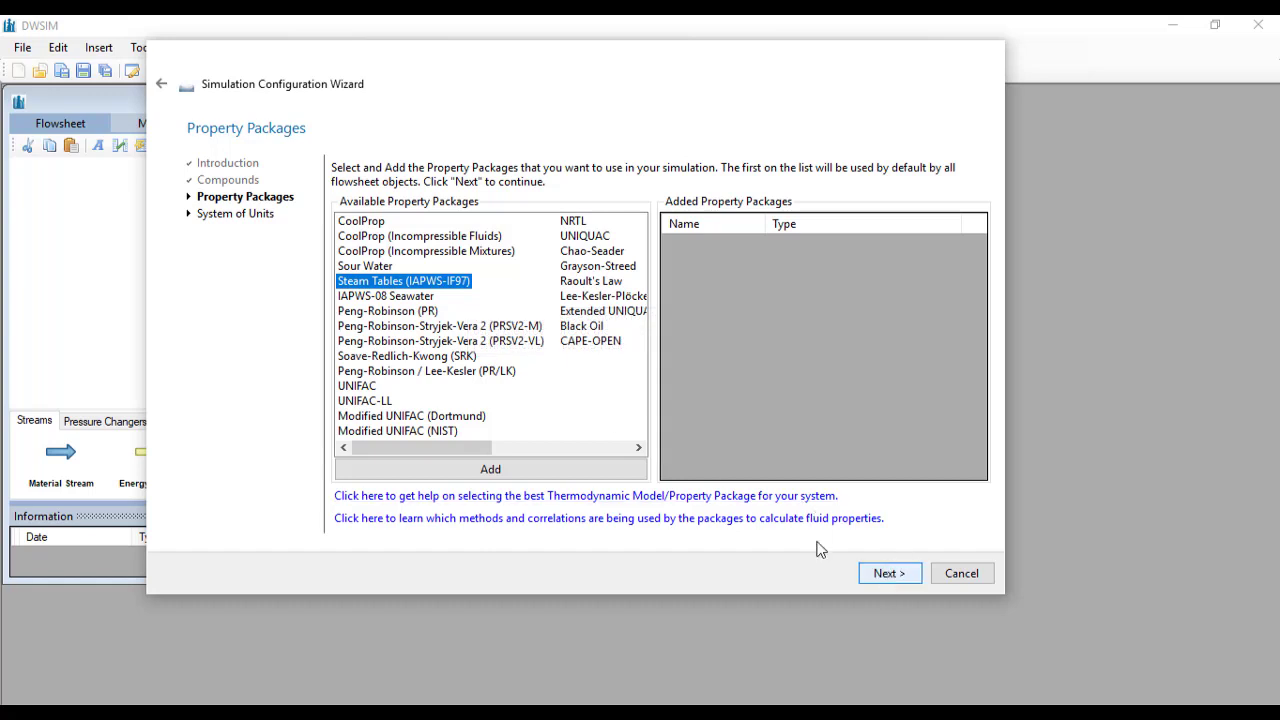
double_click(430, 284)
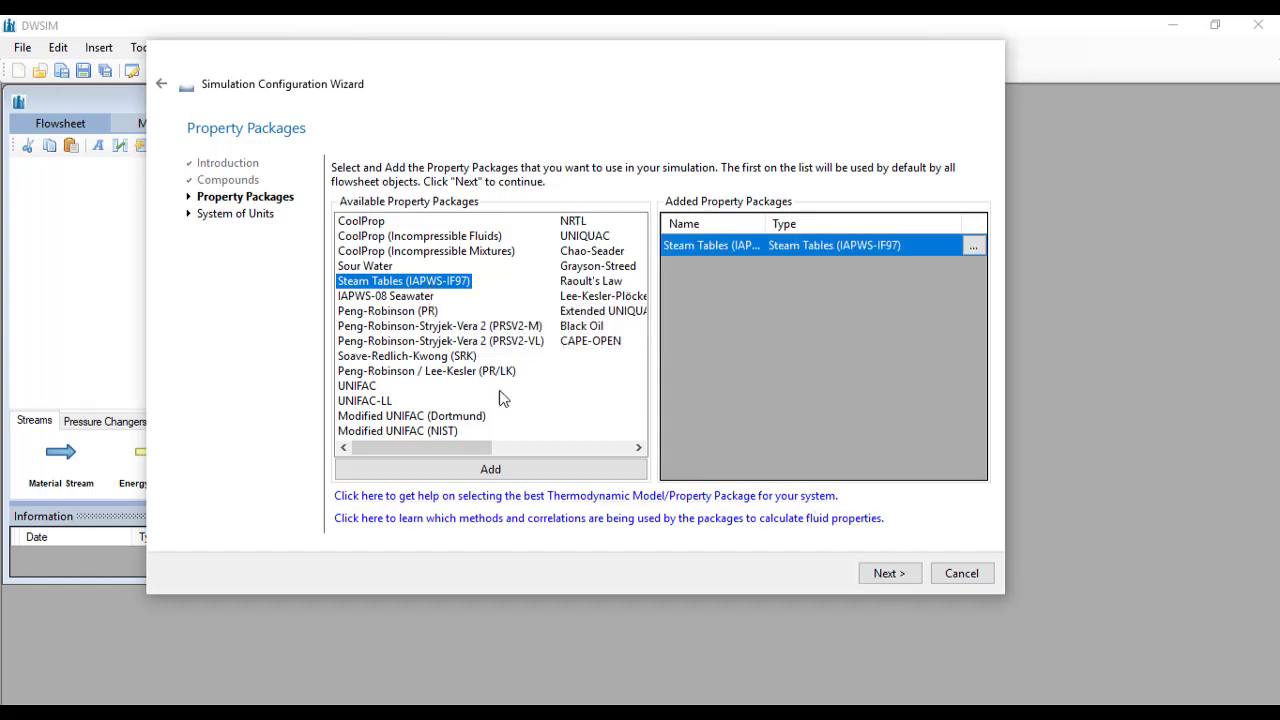
click(889, 575)
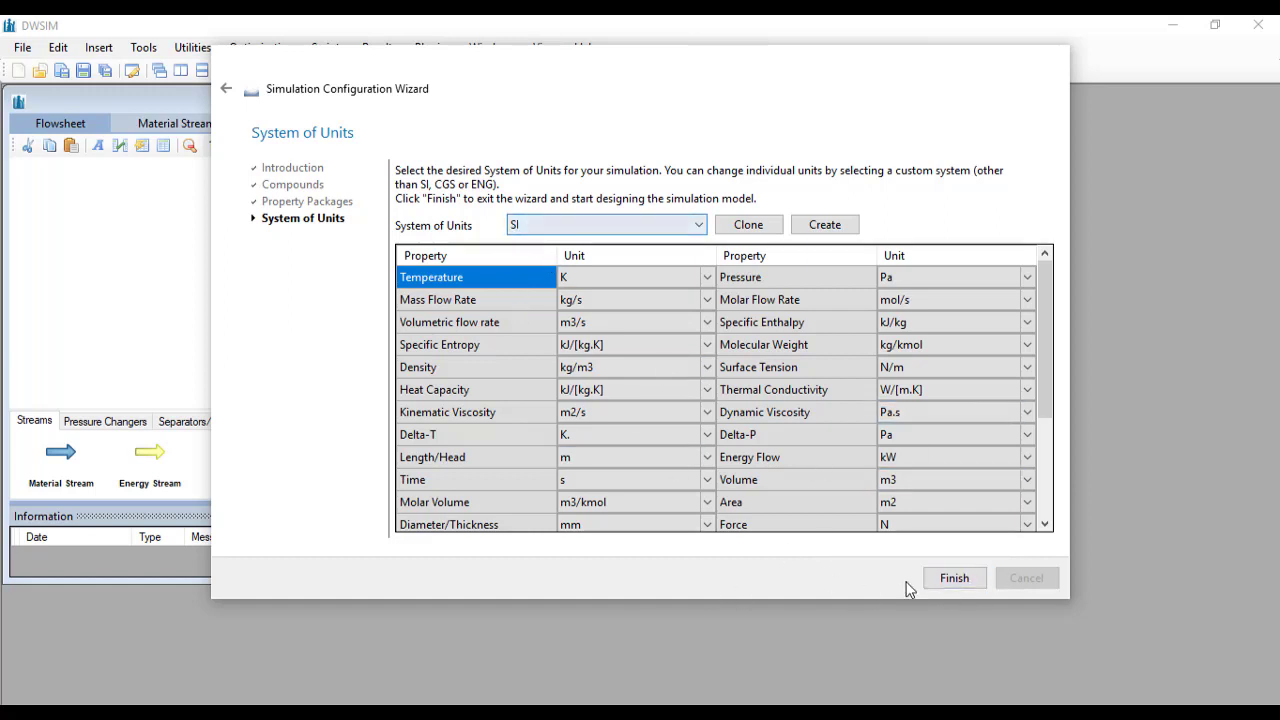
Step: Finish the wizard with SI units, then redock and maximize the empty flowsheet window
click(950, 579)
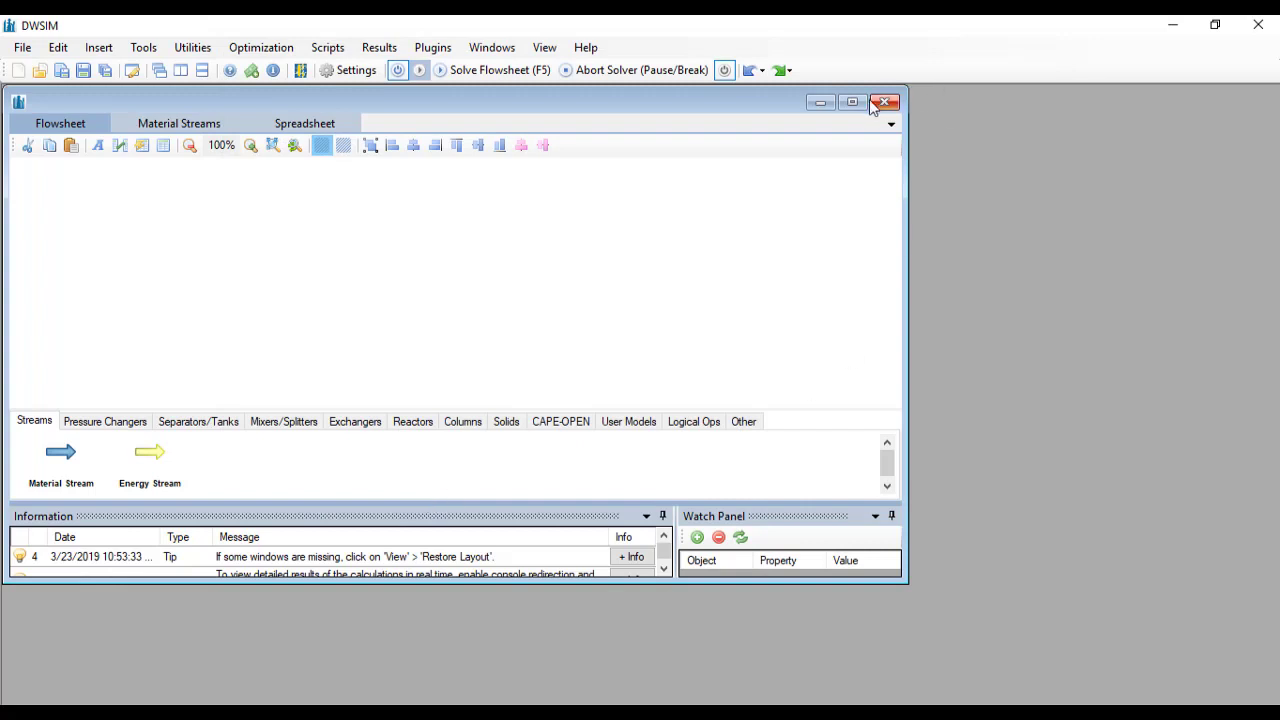
drag(568, 138, 755, 87)
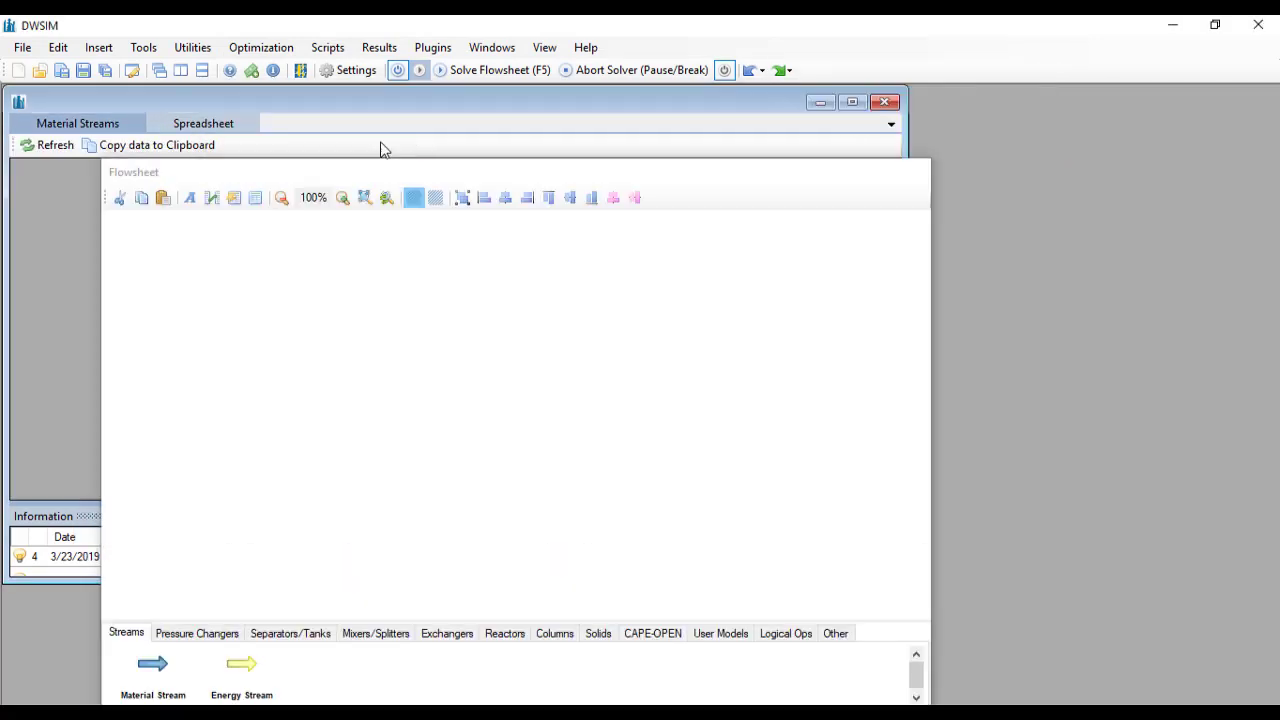
drag(320, 180, 297, 133)
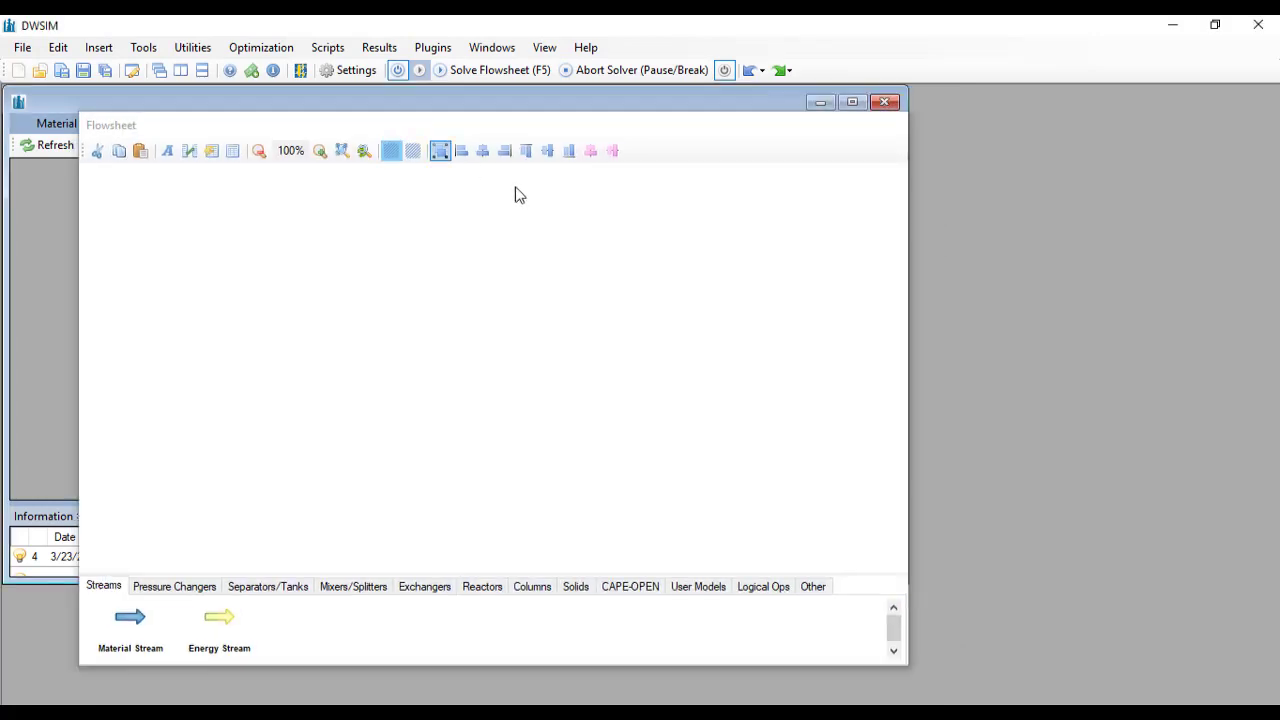
drag(166, 127, 394, 149)
double_click(368, 149)
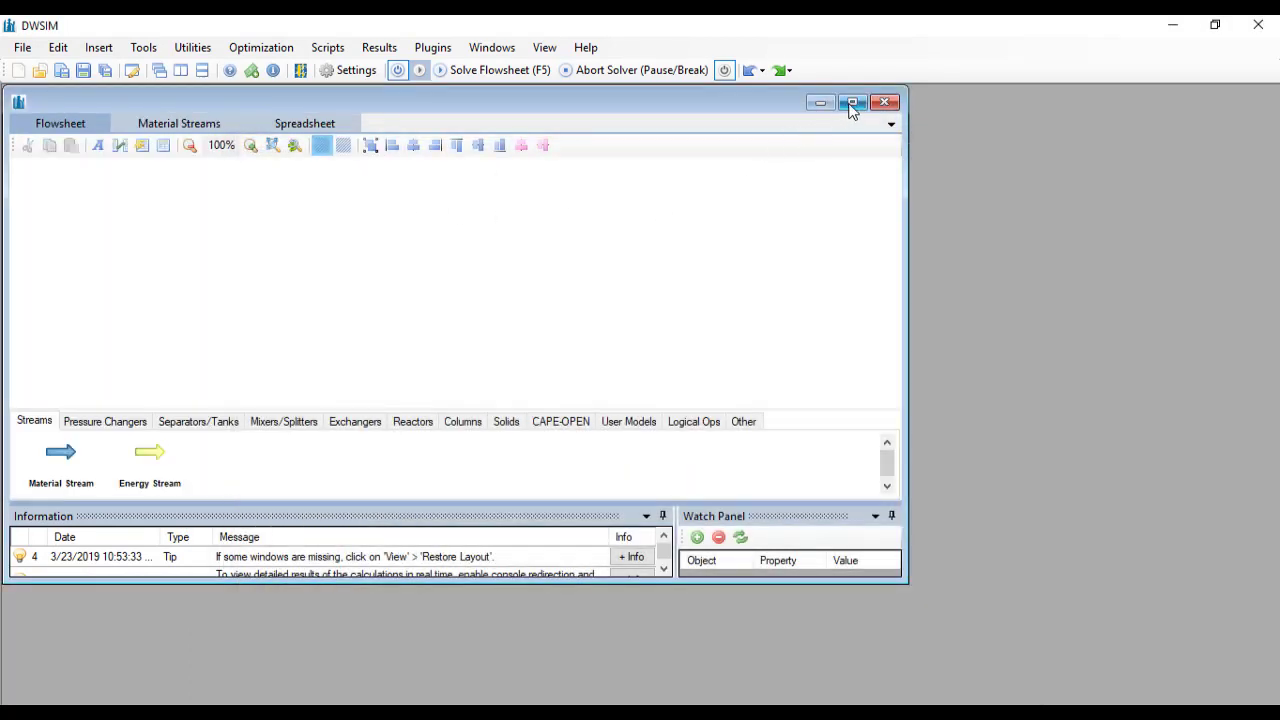
click(852, 103)
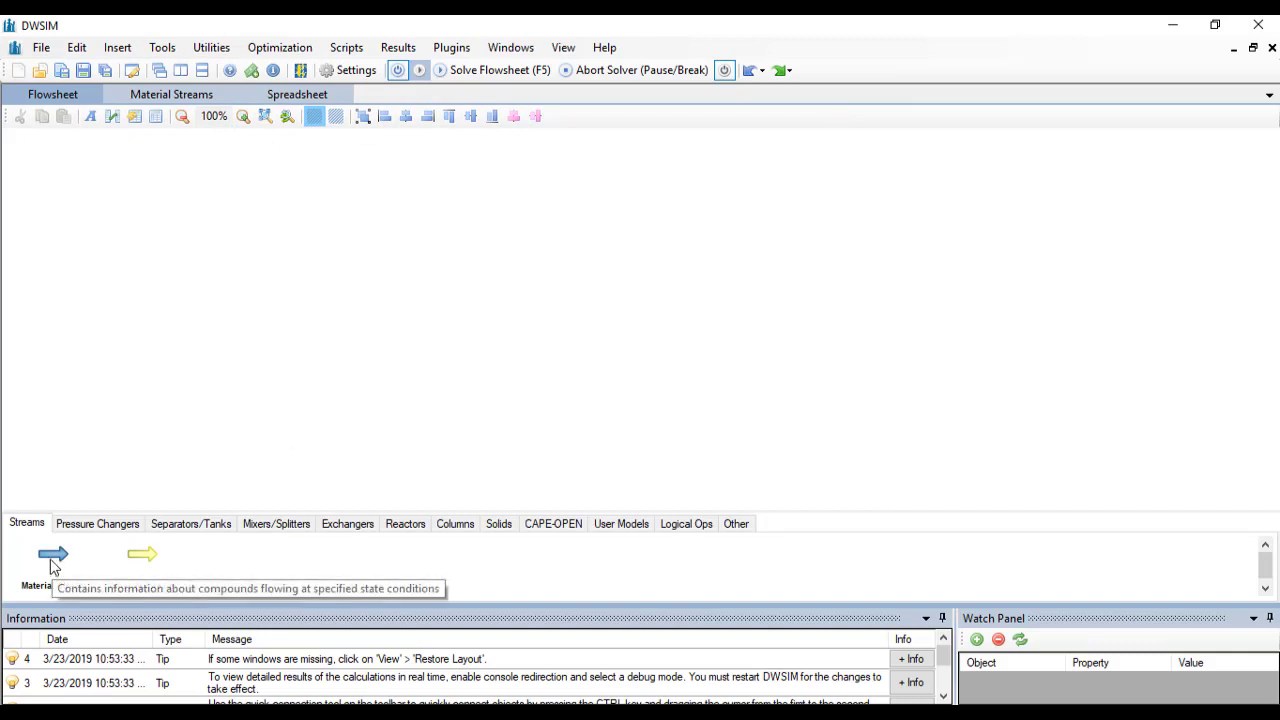
Step: Place material stream MSTR-000, specified by pressure and vapor fraction, with vapor fraction 1
drag(55, 566, 277, 284)
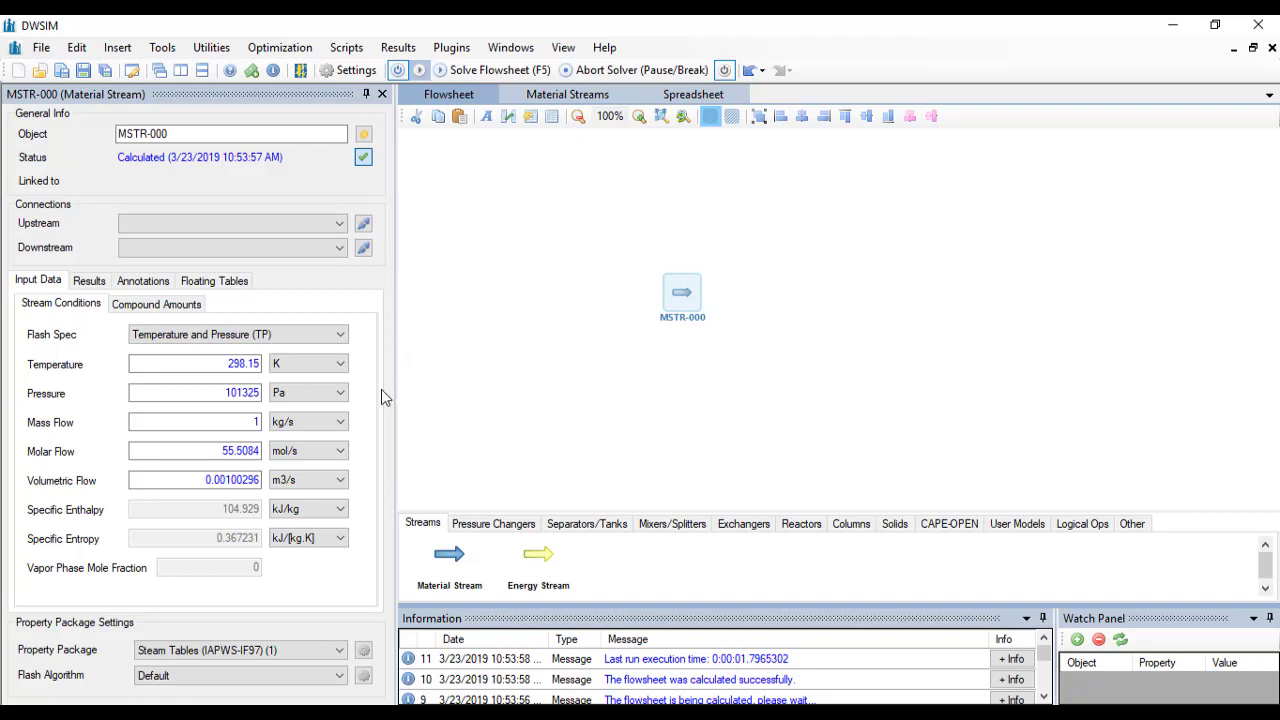
click(155, 338)
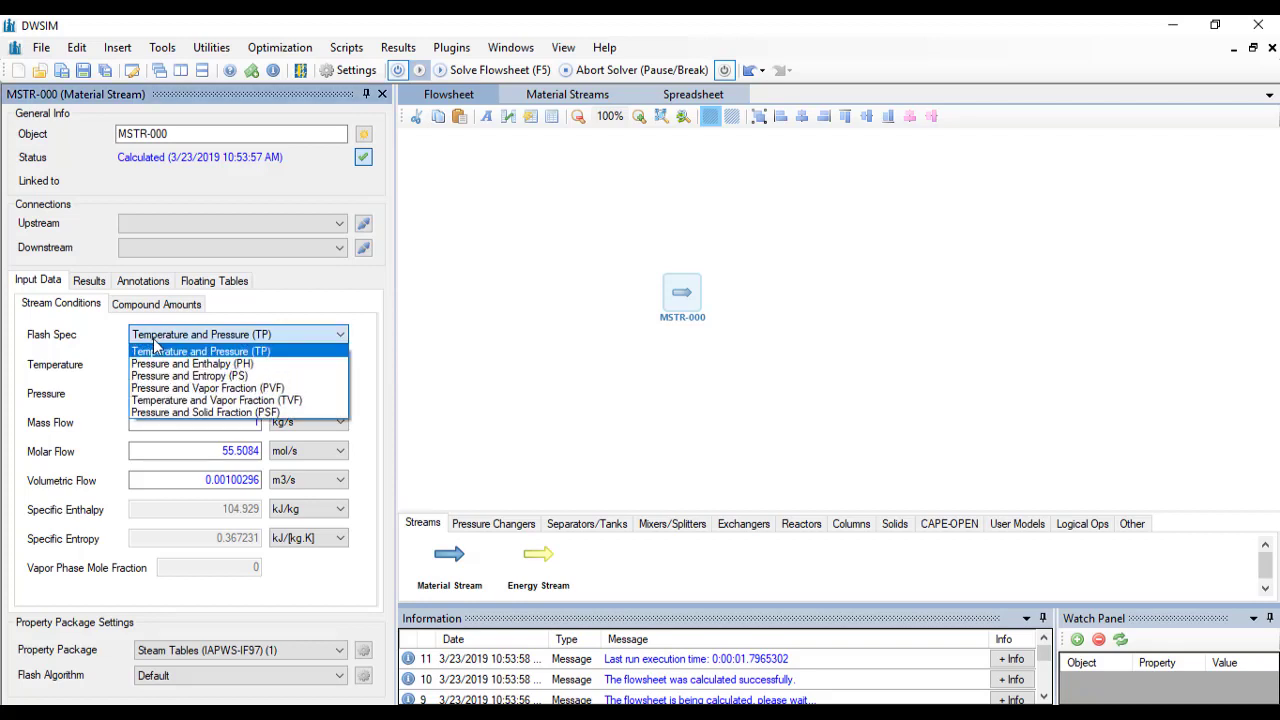
click(236, 391)
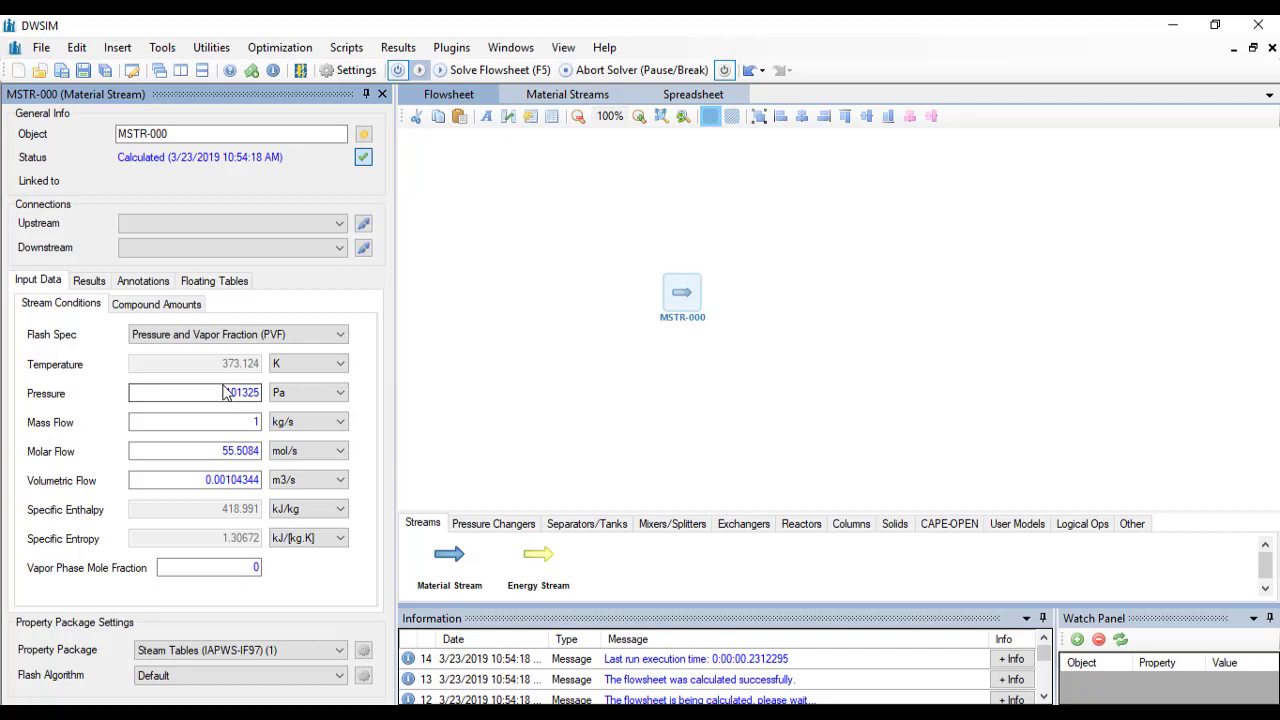
click(234, 566)
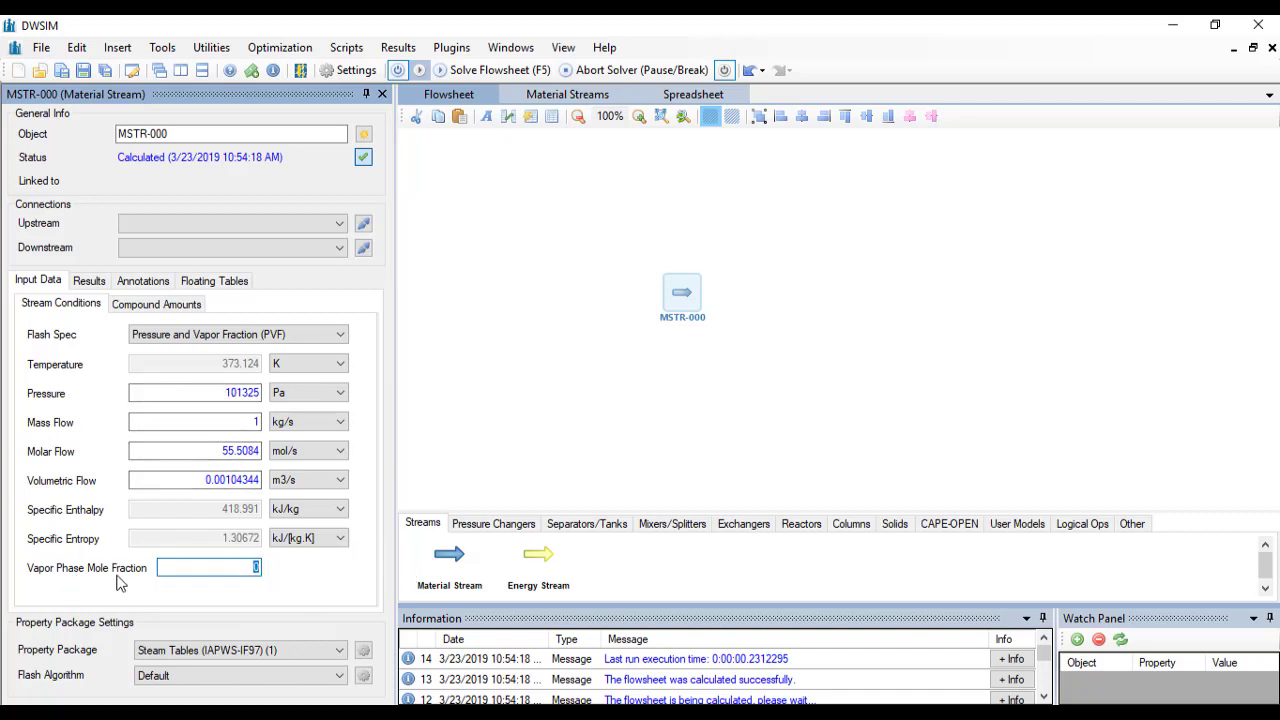
text(1)
key(Return)
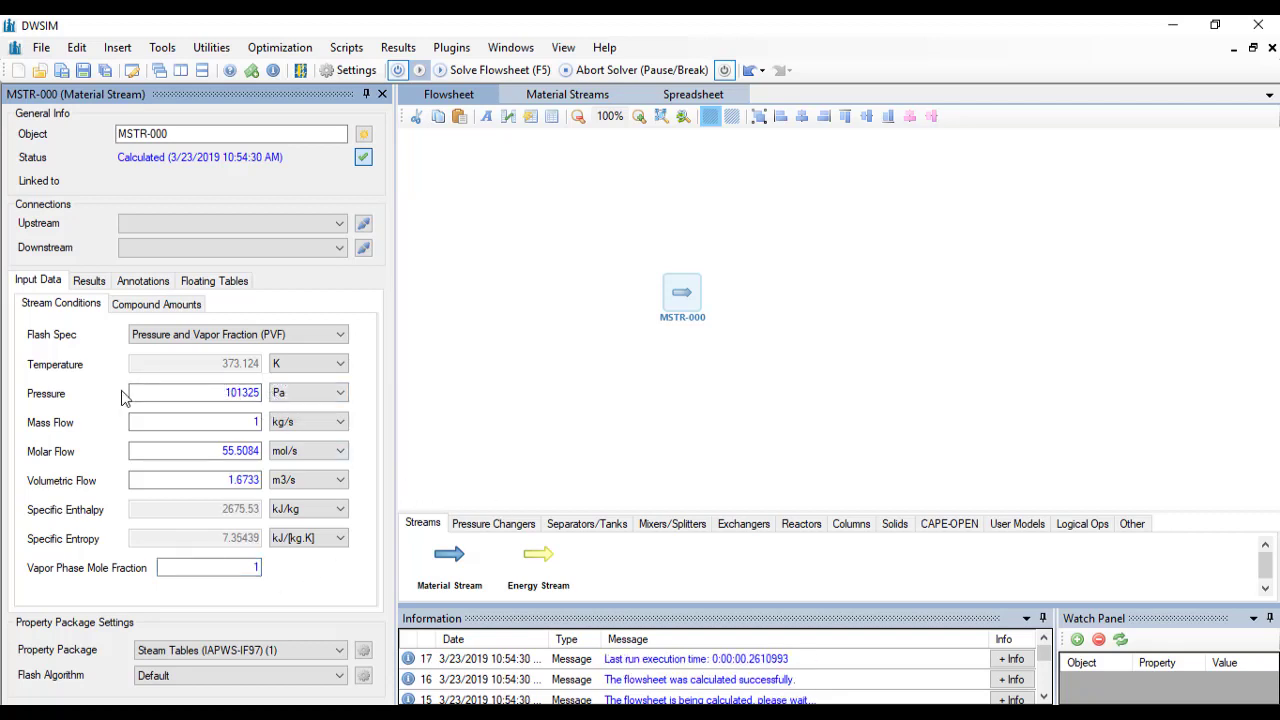
Step: Set the feed pressure to 200 kPa so the stream calculates at 393.362 K
double_click(180, 395)
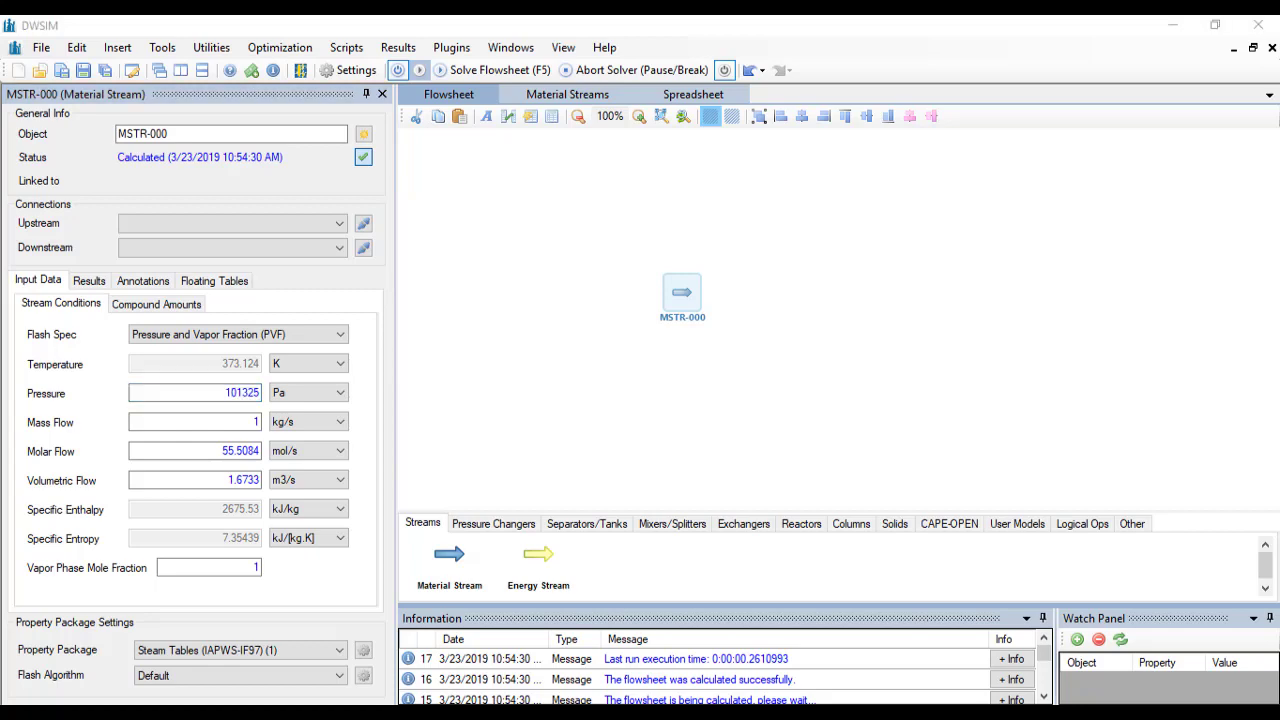
key(alt+Tab)
key(alt+Tab)
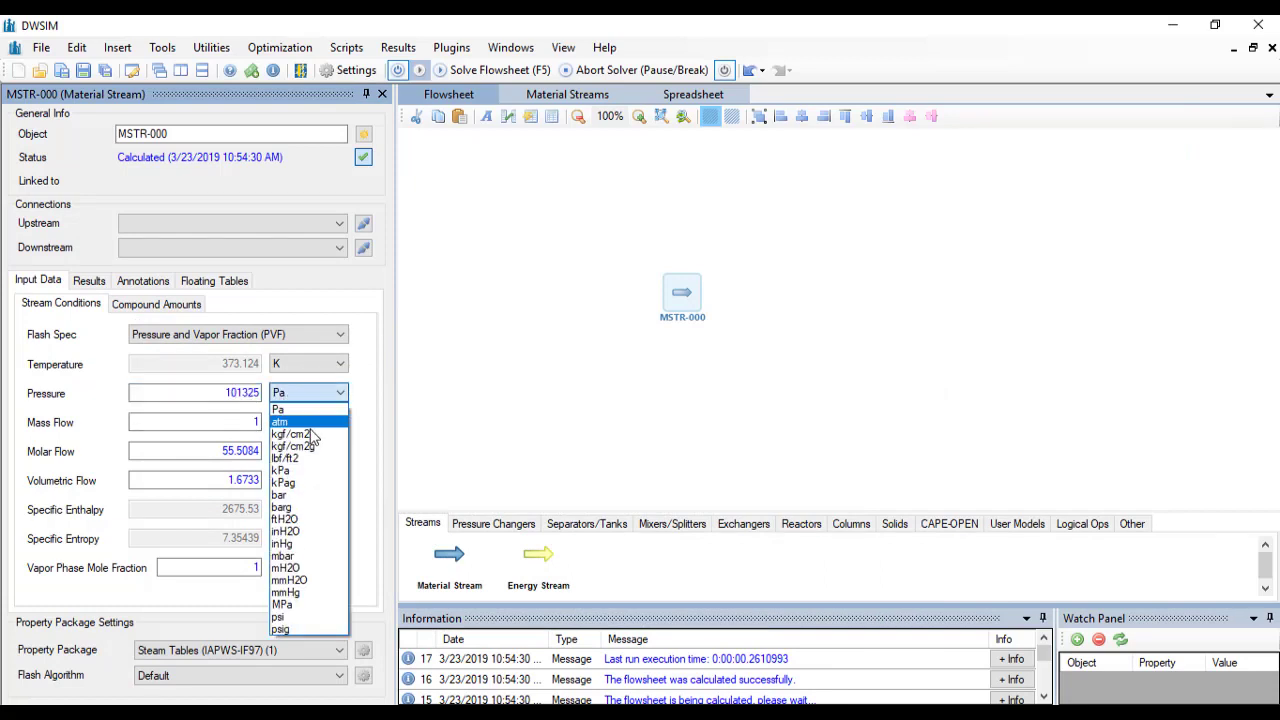
click(300, 471)
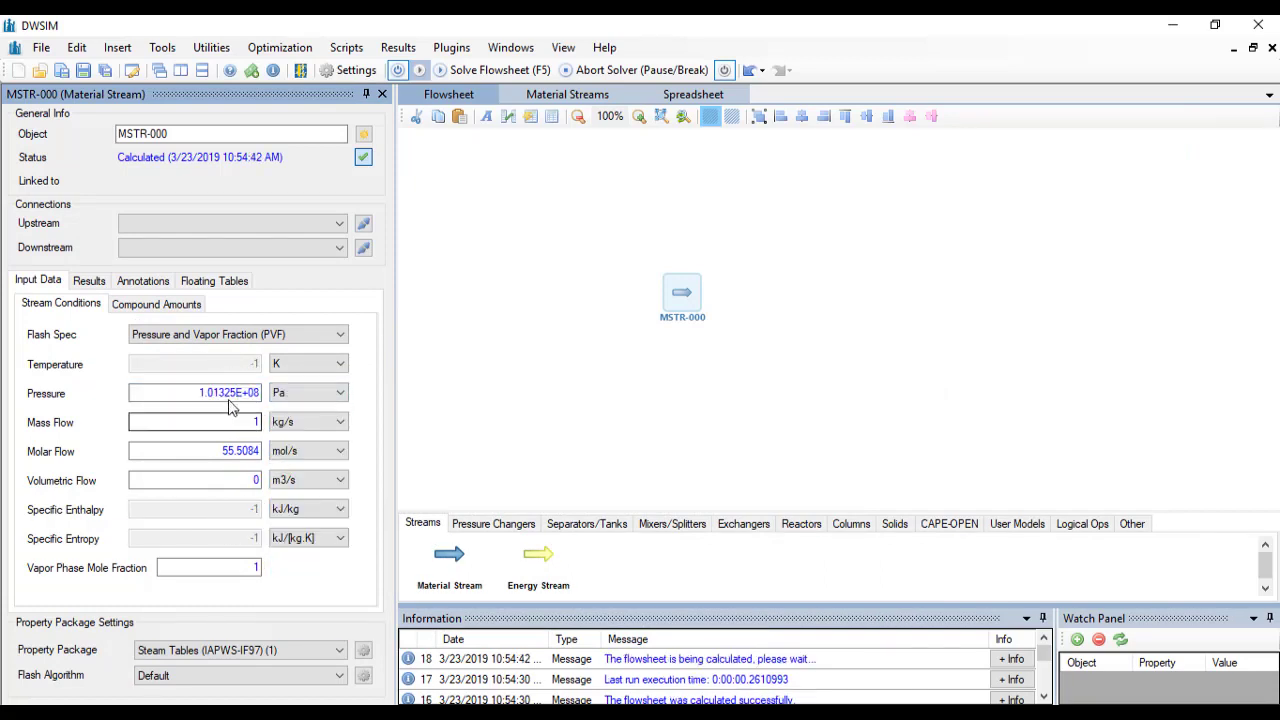
text(200)
click(340, 392)
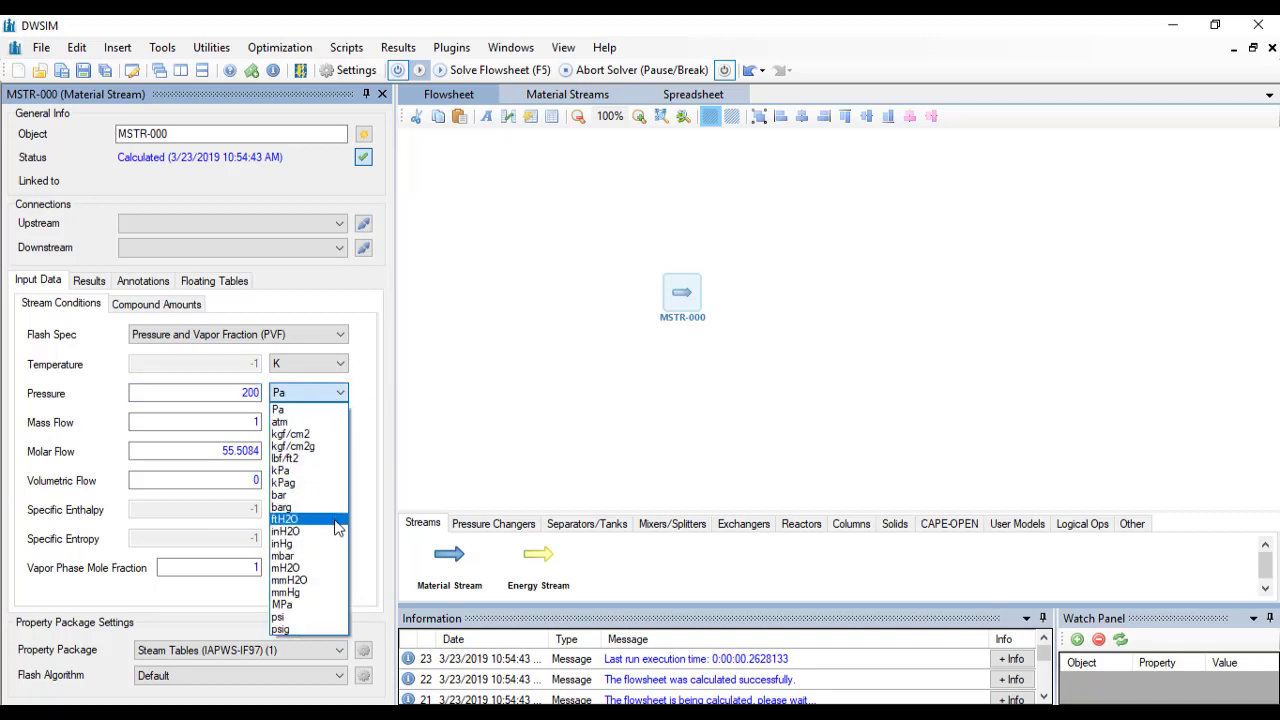
click(300, 449)
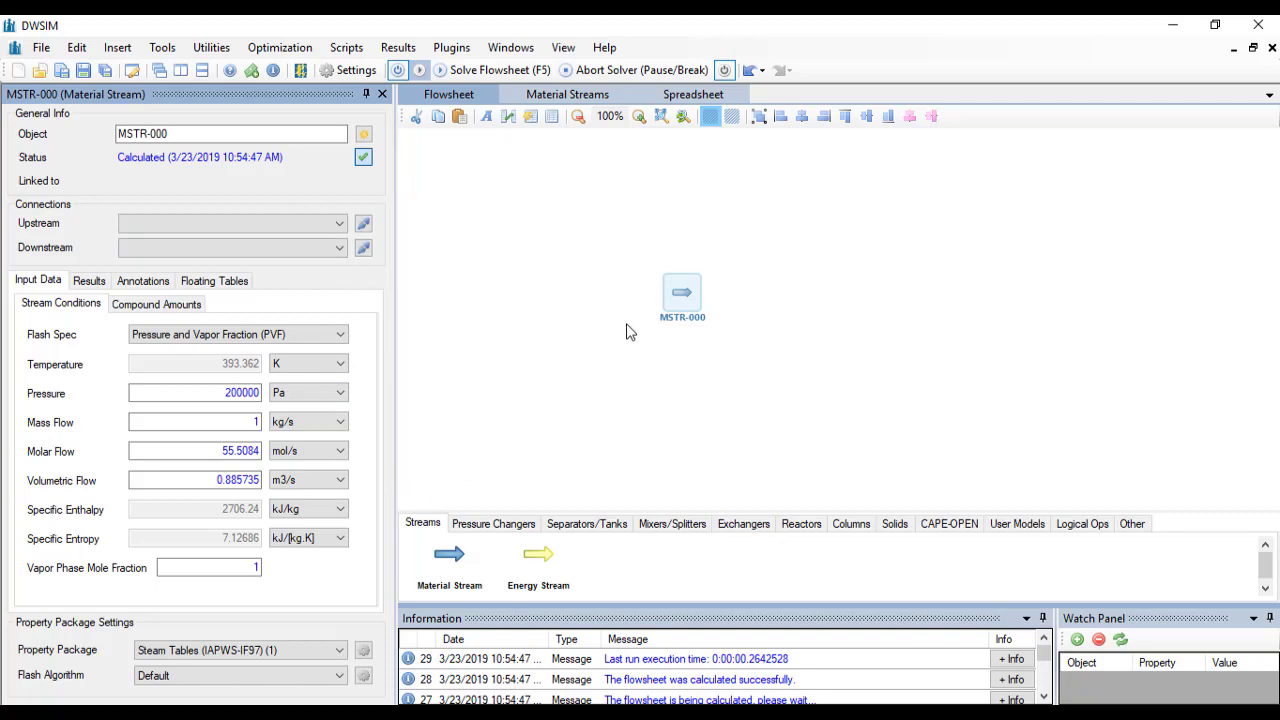
Step: Add adiabatic compressor COMP-001 and an outlet material stream to its right
drag(690, 298, 506, 298)
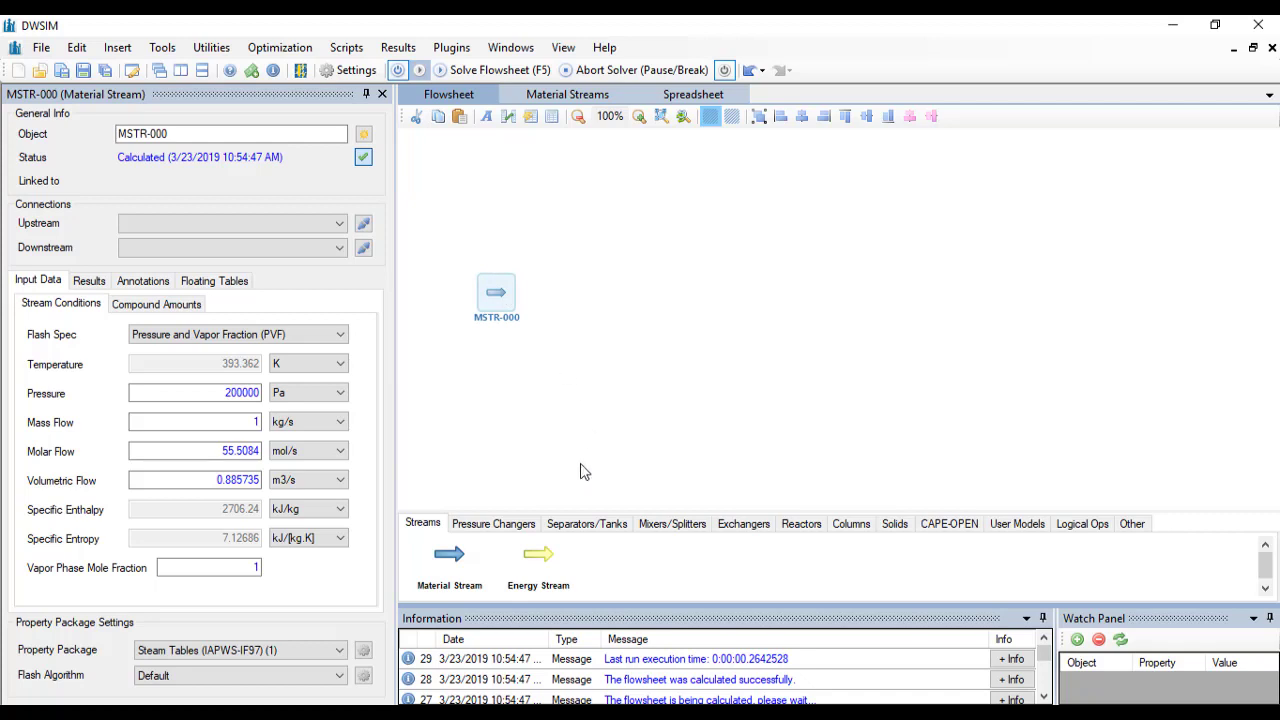
click(496, 526)
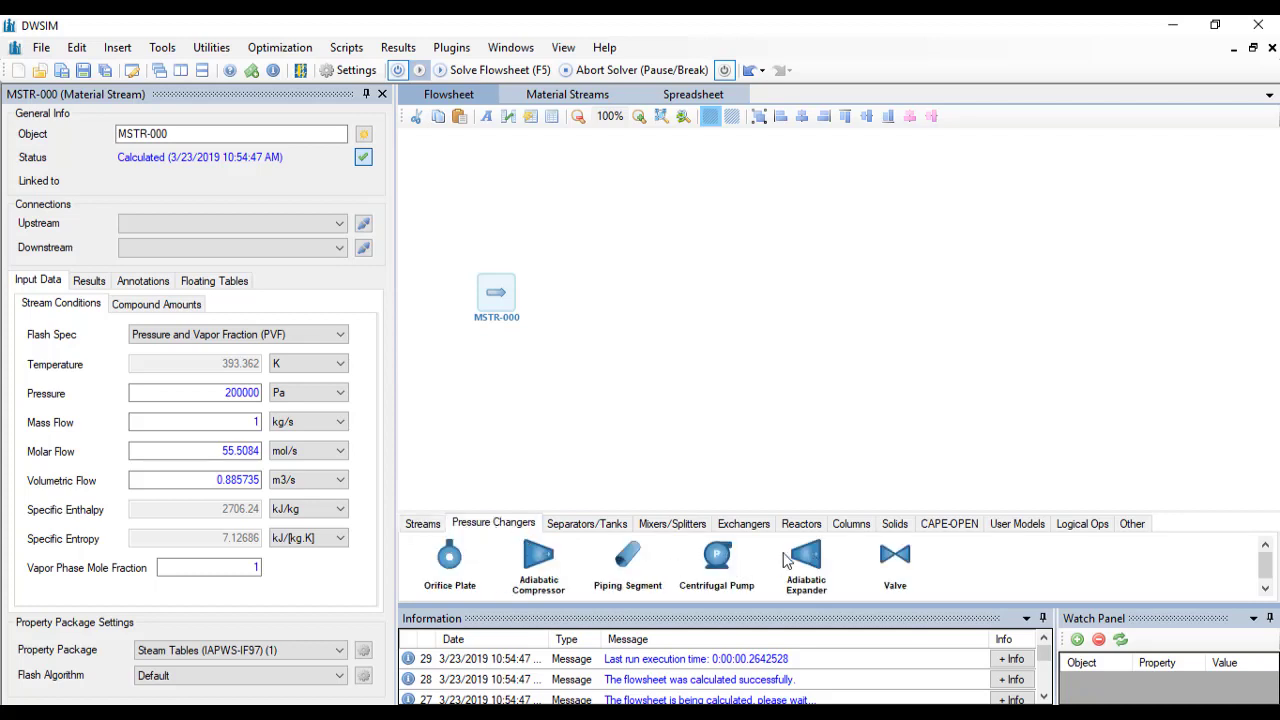
drag(549, 565, 562, 300)
click(421, 524)
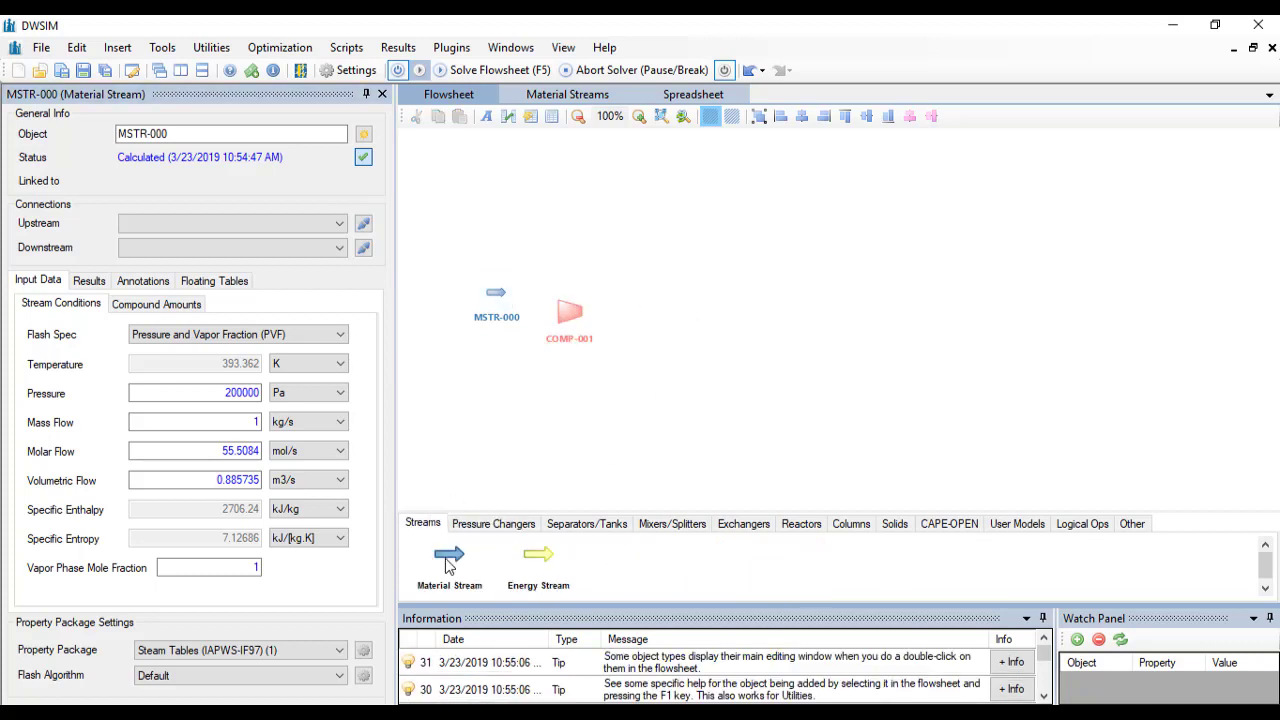
drag(449, 555, 680, 314)
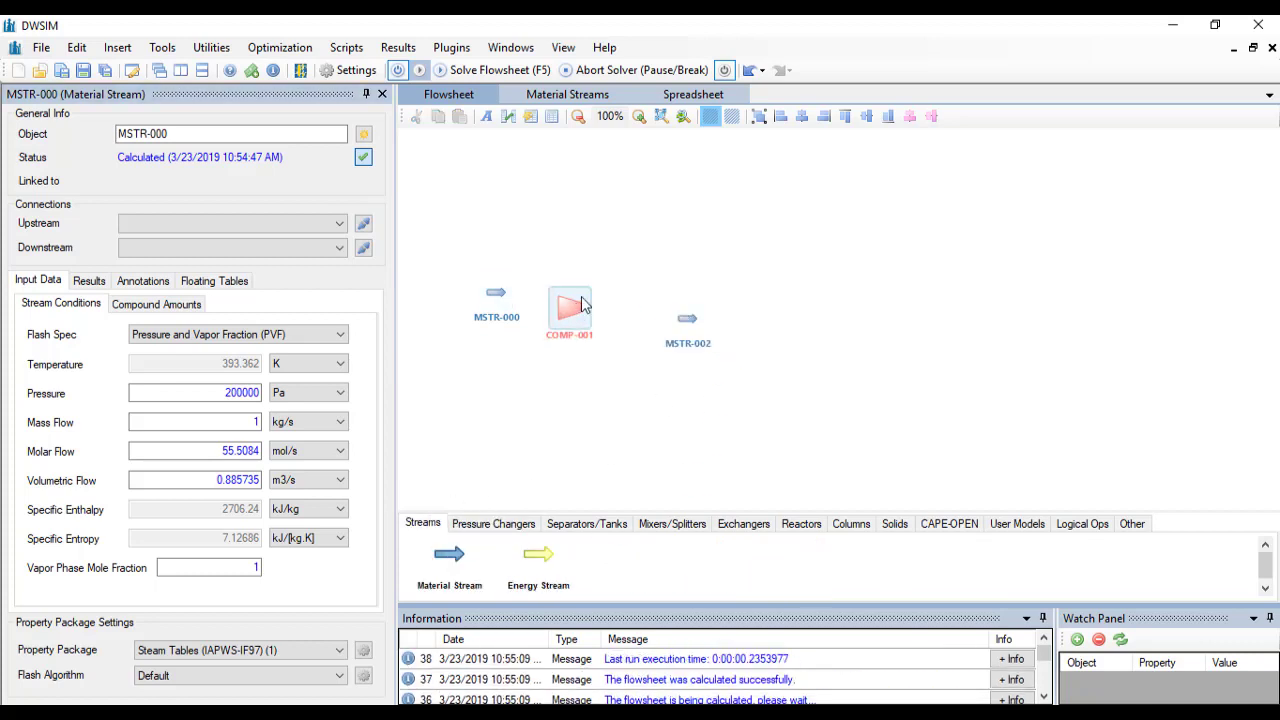
Step: Rename the feed stream MSTR-000 to IN
click(583, 305)
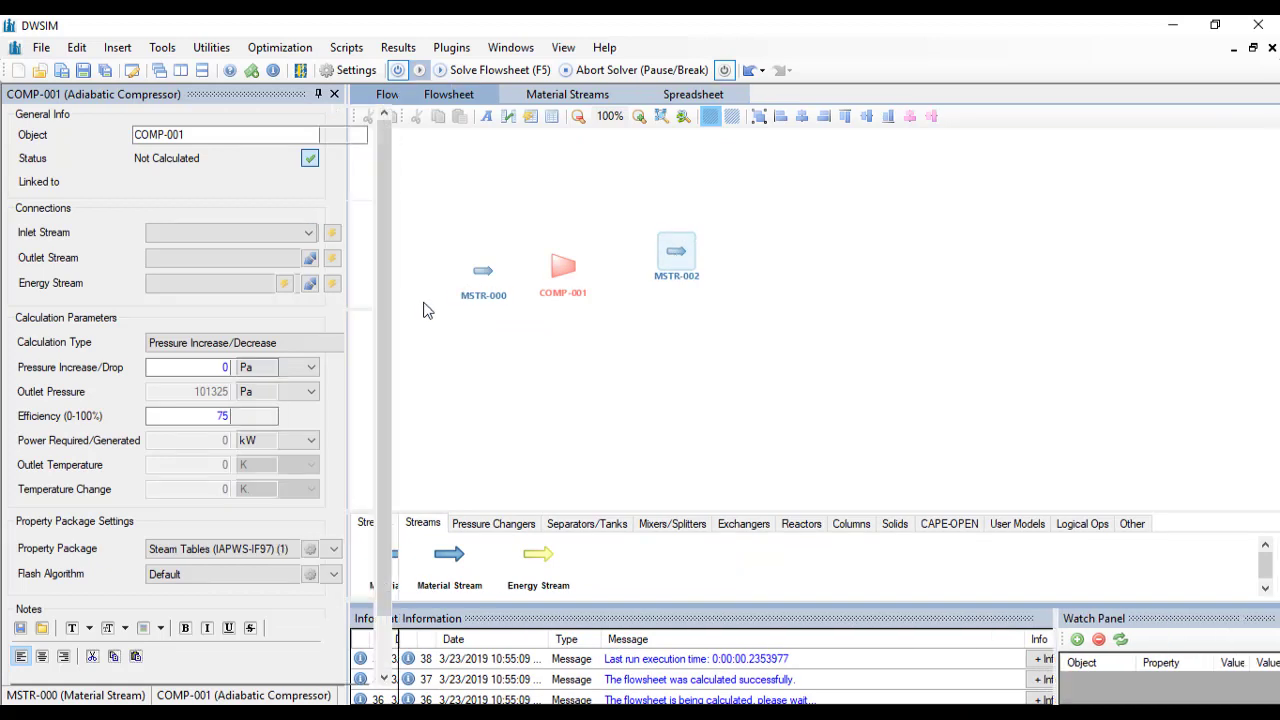
middle_click(491, 300)
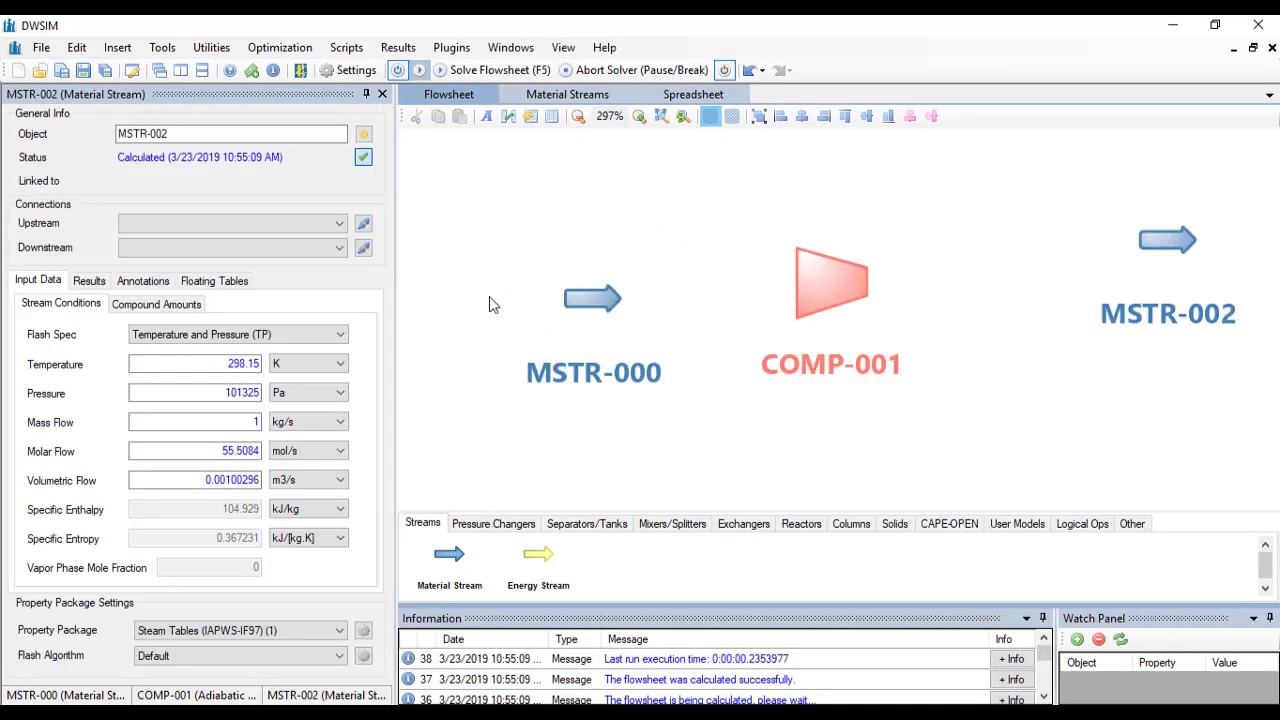
right_click(575, 372)
click(578, 313)
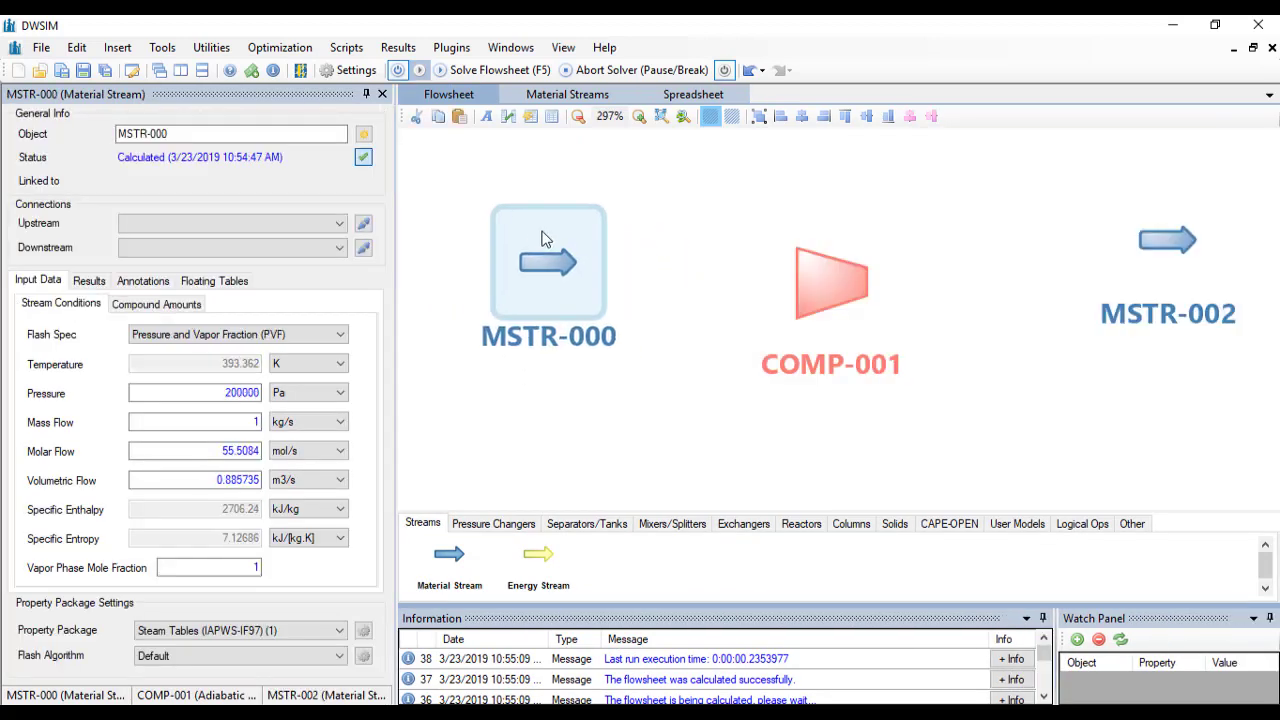
double_click(220, 137)
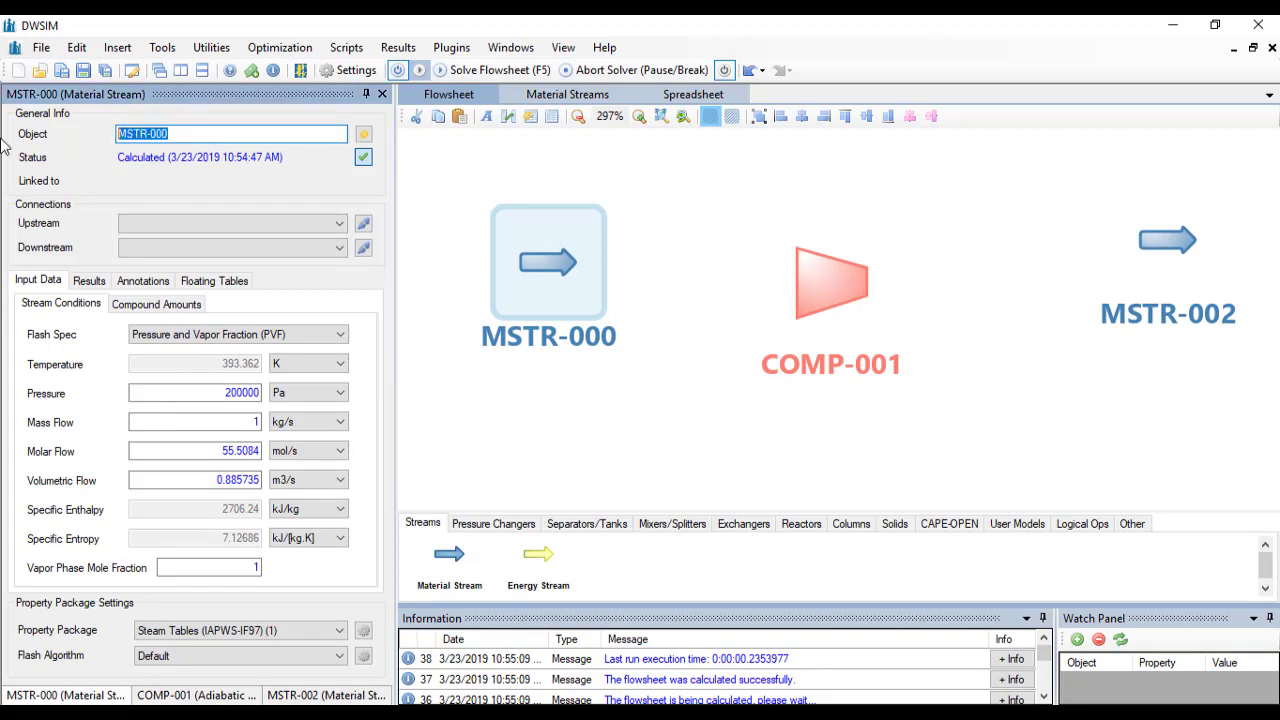
text(IN)
click(1066, 349)
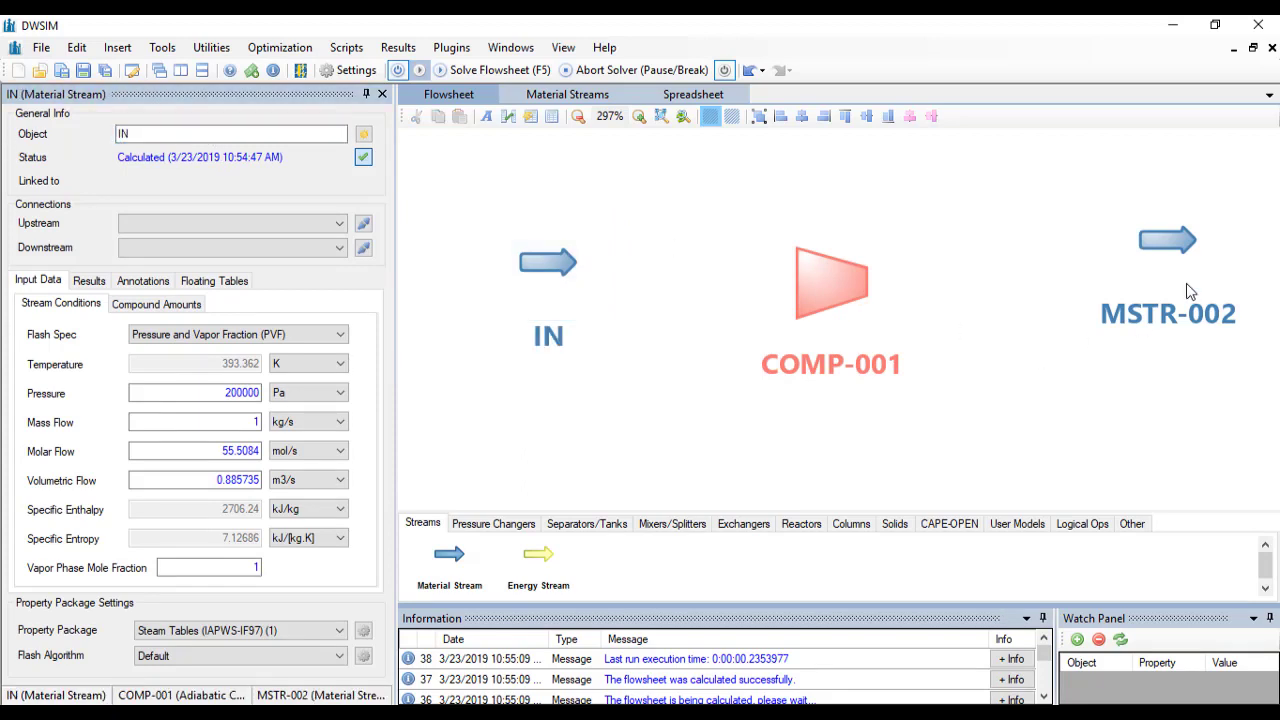
Step: Move the outlet stream nearer the compressor and rename MSTR-002 to OUT
click(1165, 258)
drag(1165, 258, 1071, 305)
click(50, 135)
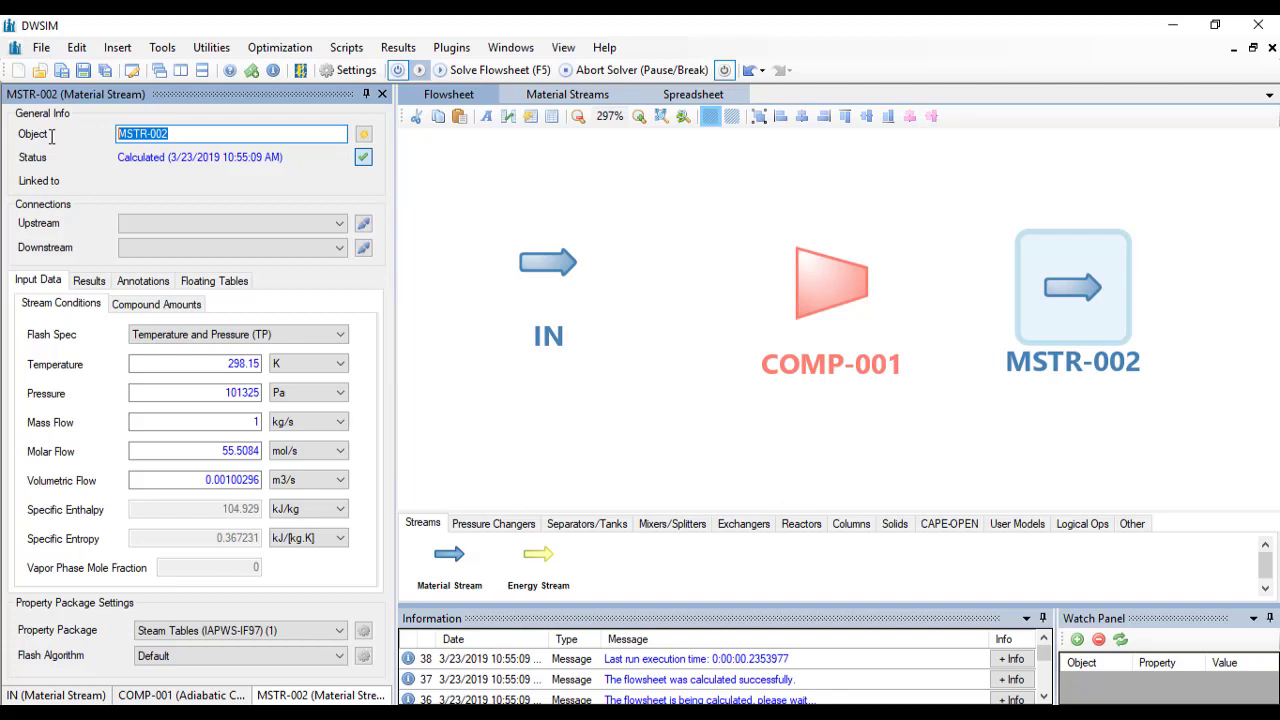
text(OUT)
click(760, 447)
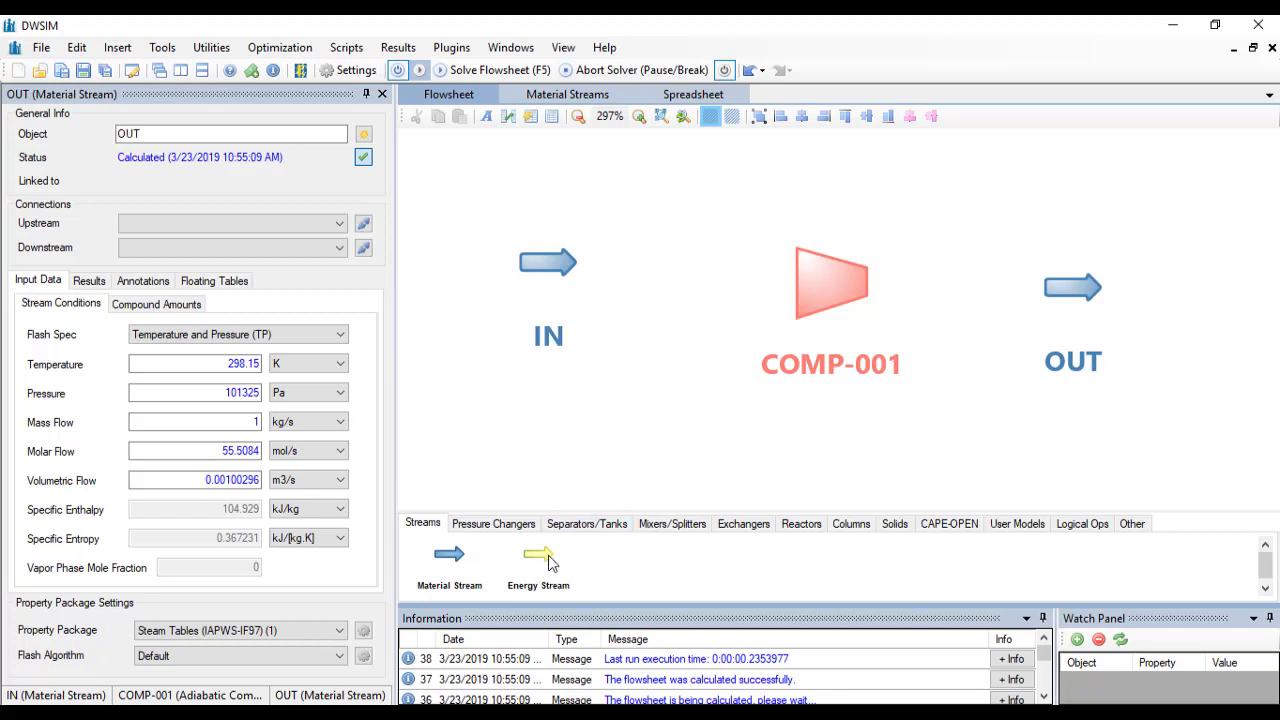
Step: Place an energy stream above the compressor and rename it E1
drag(537, 568, 653, 156)
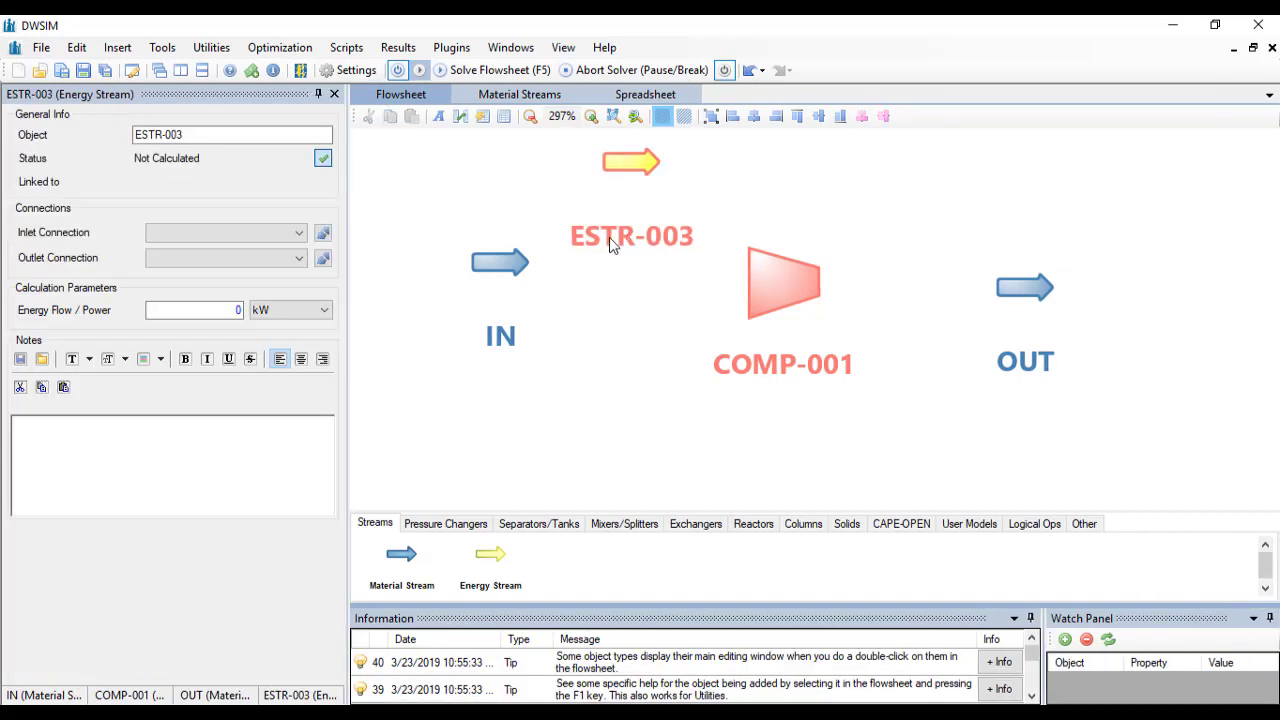
drag(300, 135, 38, 140)
text(E1)
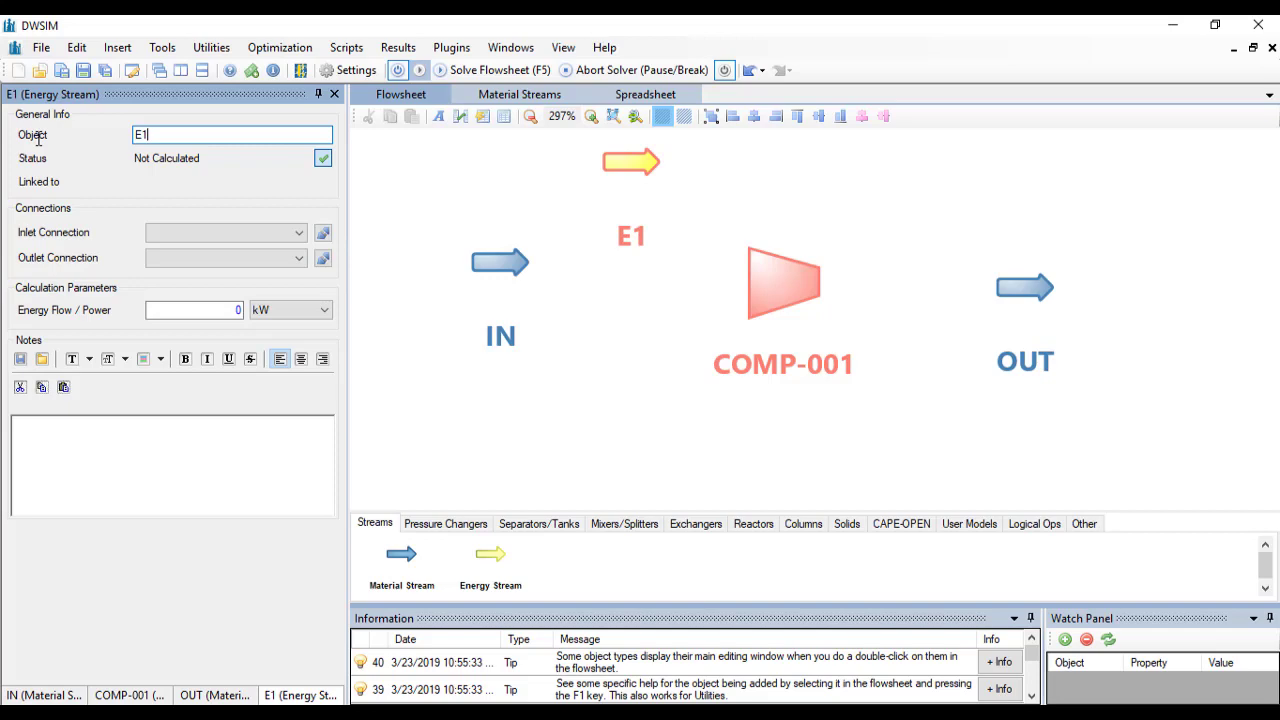
click(522, 404)
Step: Line up IN, COMP-001 and OUT in a row
drag(500, 264, 483, 292)
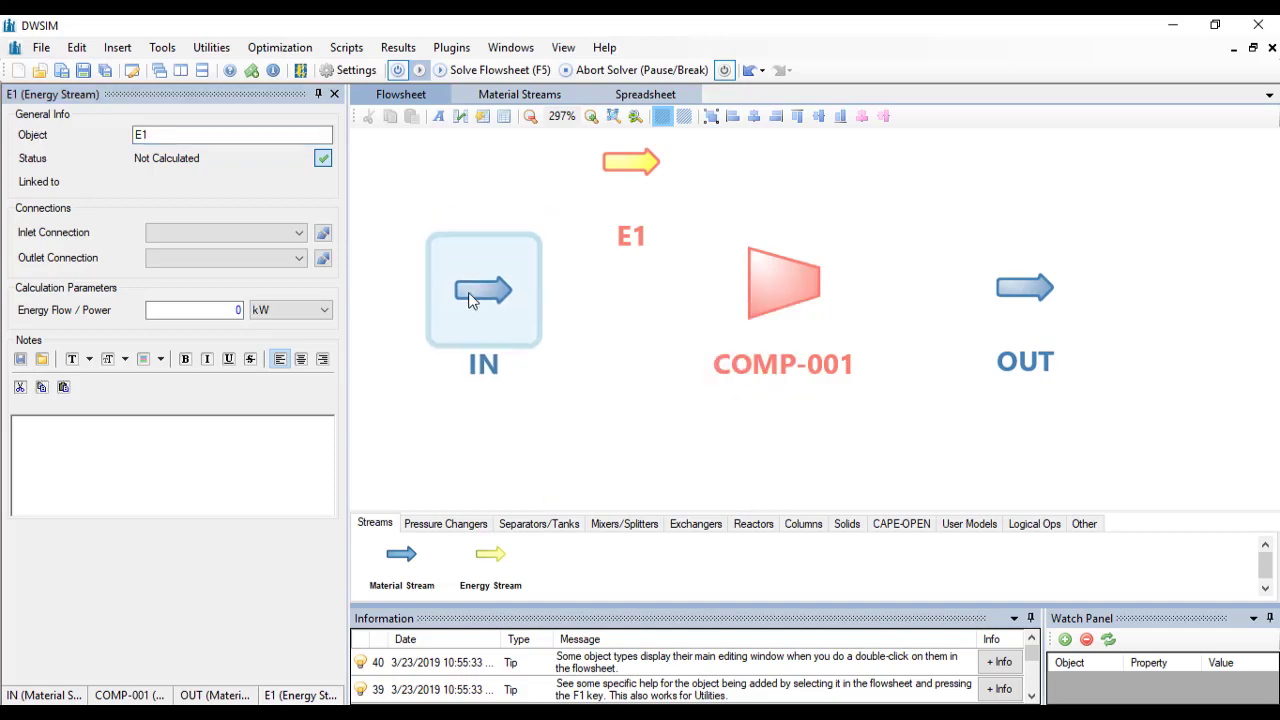
drag(1025, 287, 980, 287)
drag(786, 313, 724, 339)
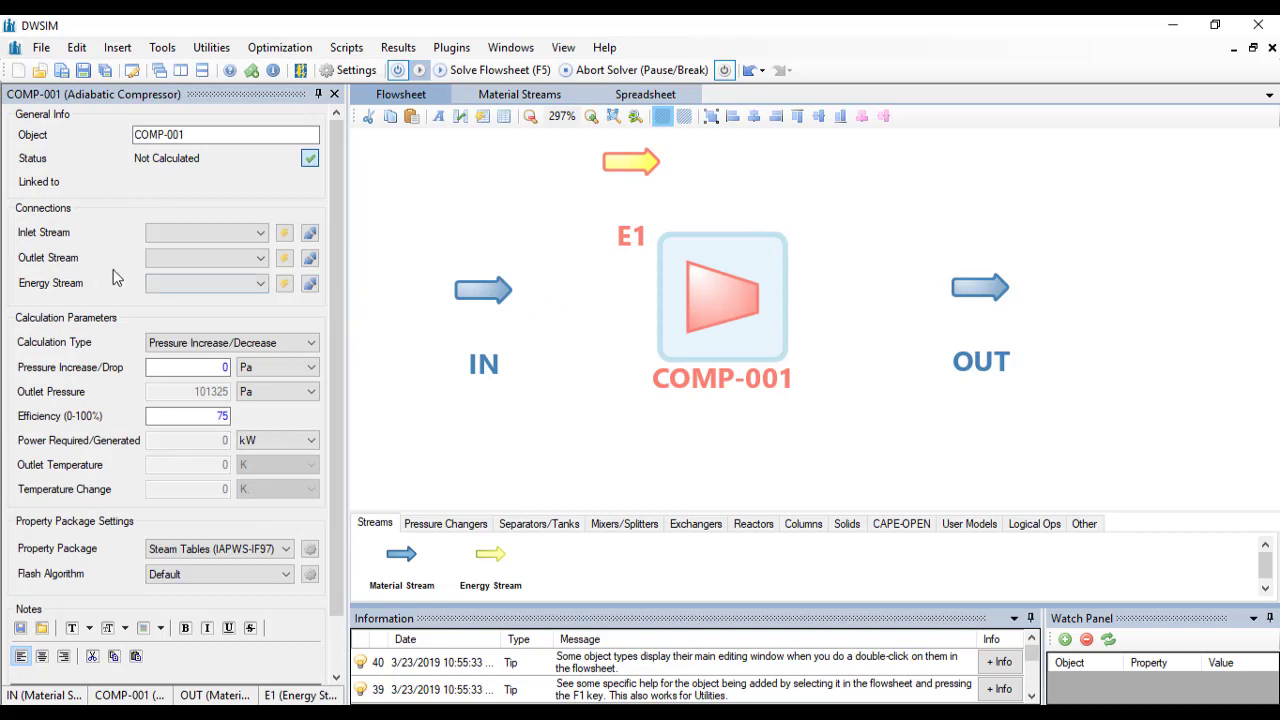
Step: Connect COMP-001 with inlet IN, outlet OUT and energy stream E1
click(197, 236)
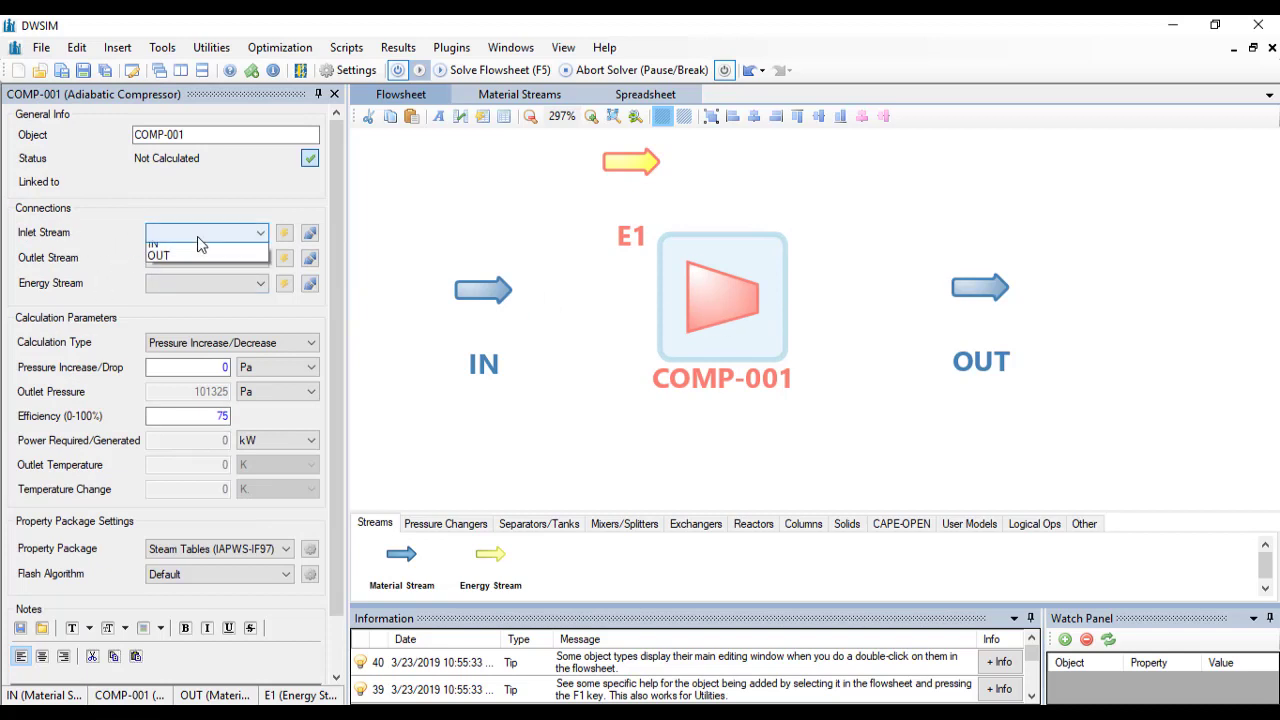
click(195, 249)
click(195, 259)
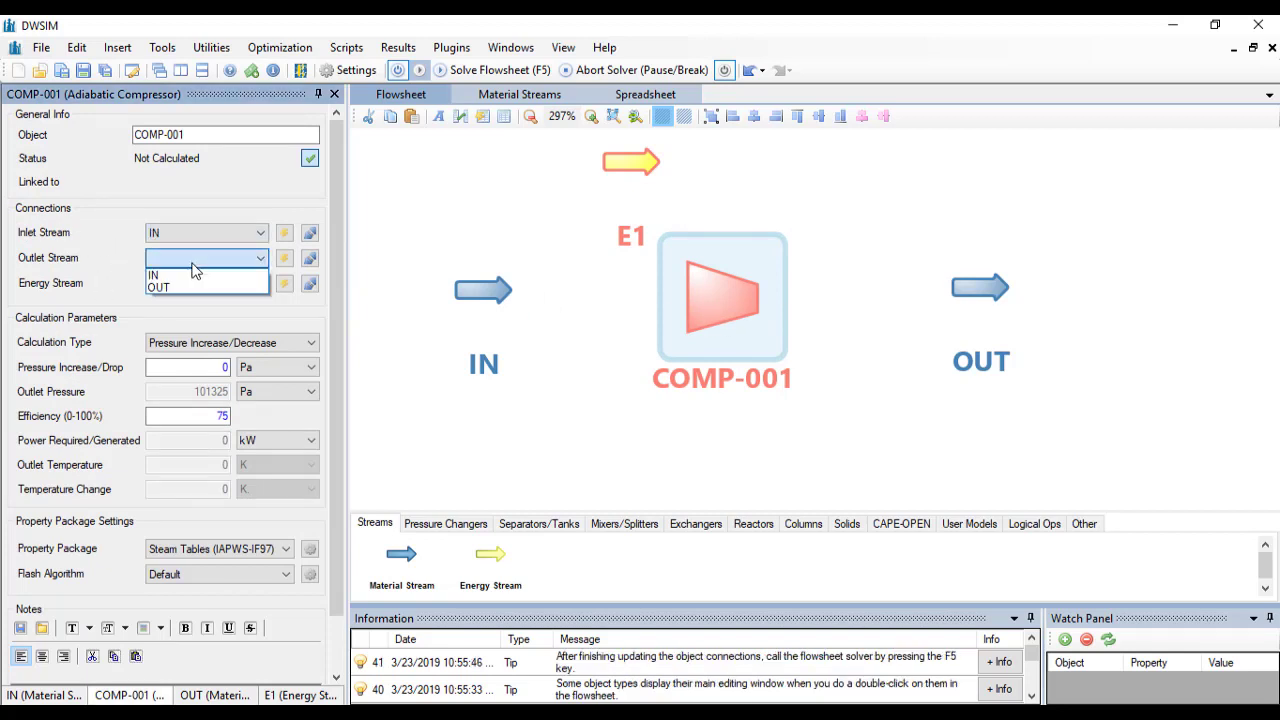
click(180, 287)
click(181, 289)
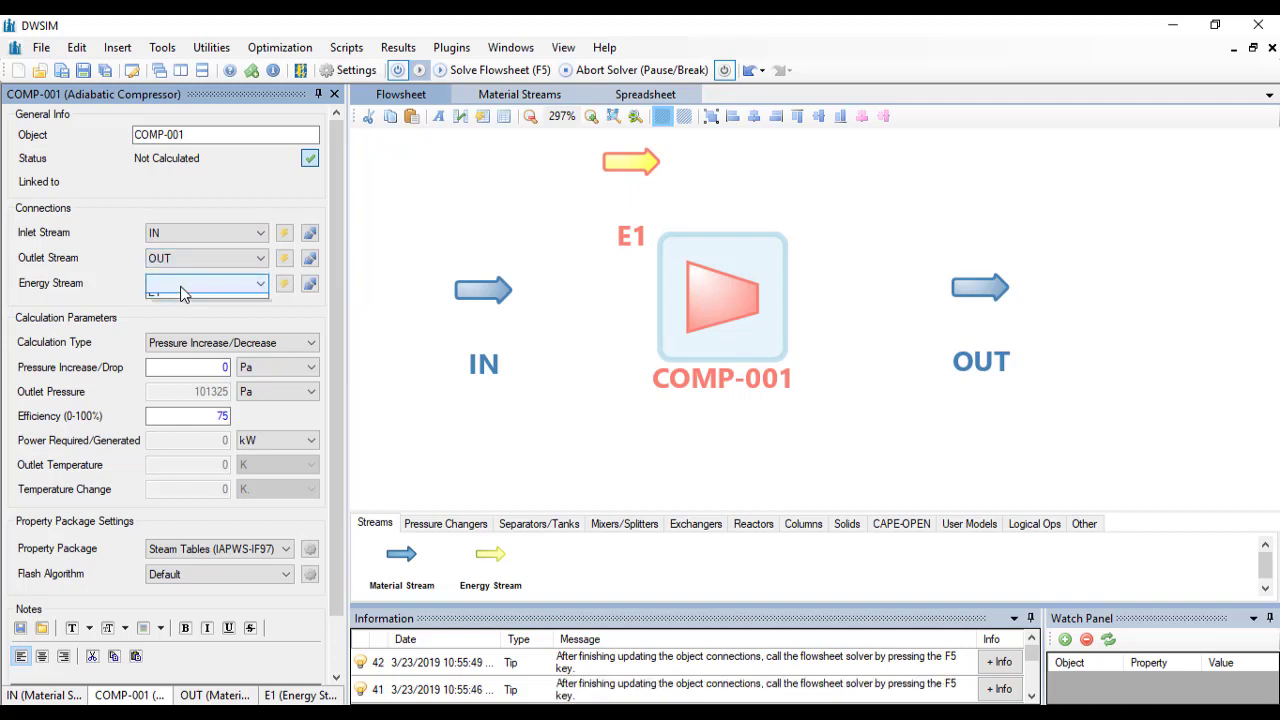
click(185, 299)
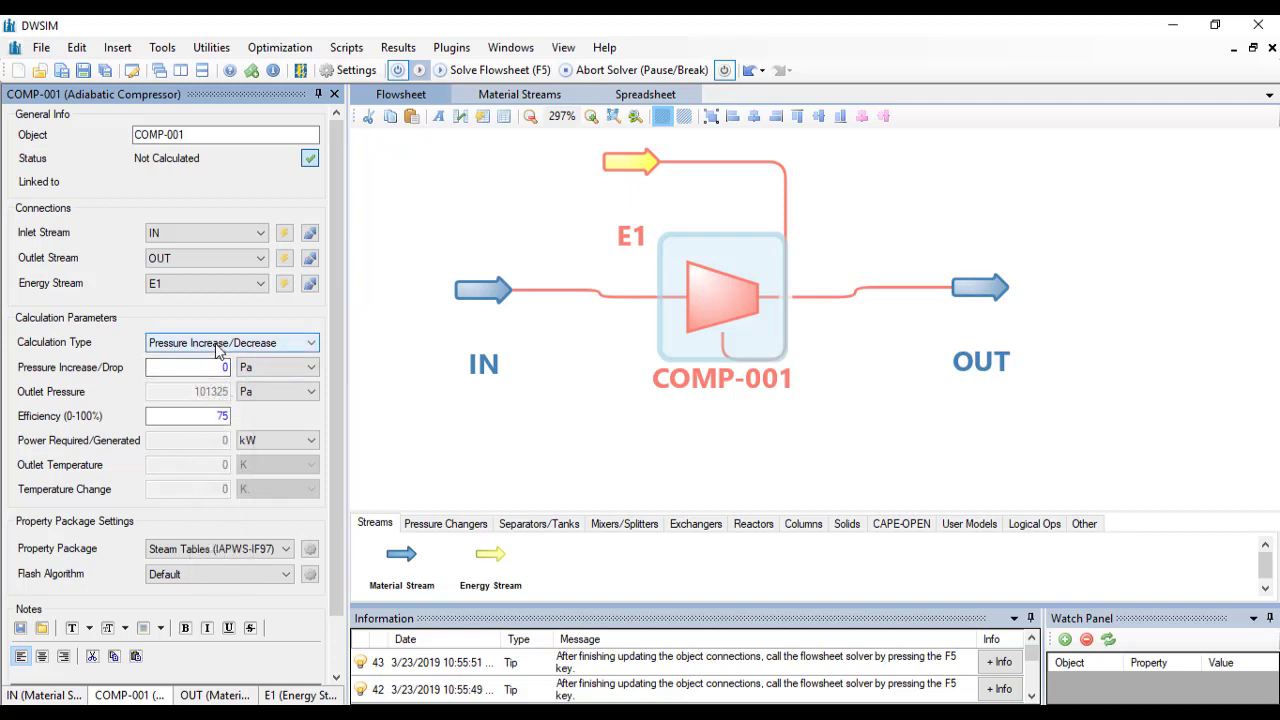
Step: Specify COMP-001 by outlet pressure 500 kPa, solving to 241.691 kW and 516.806 K
click(217, 343)
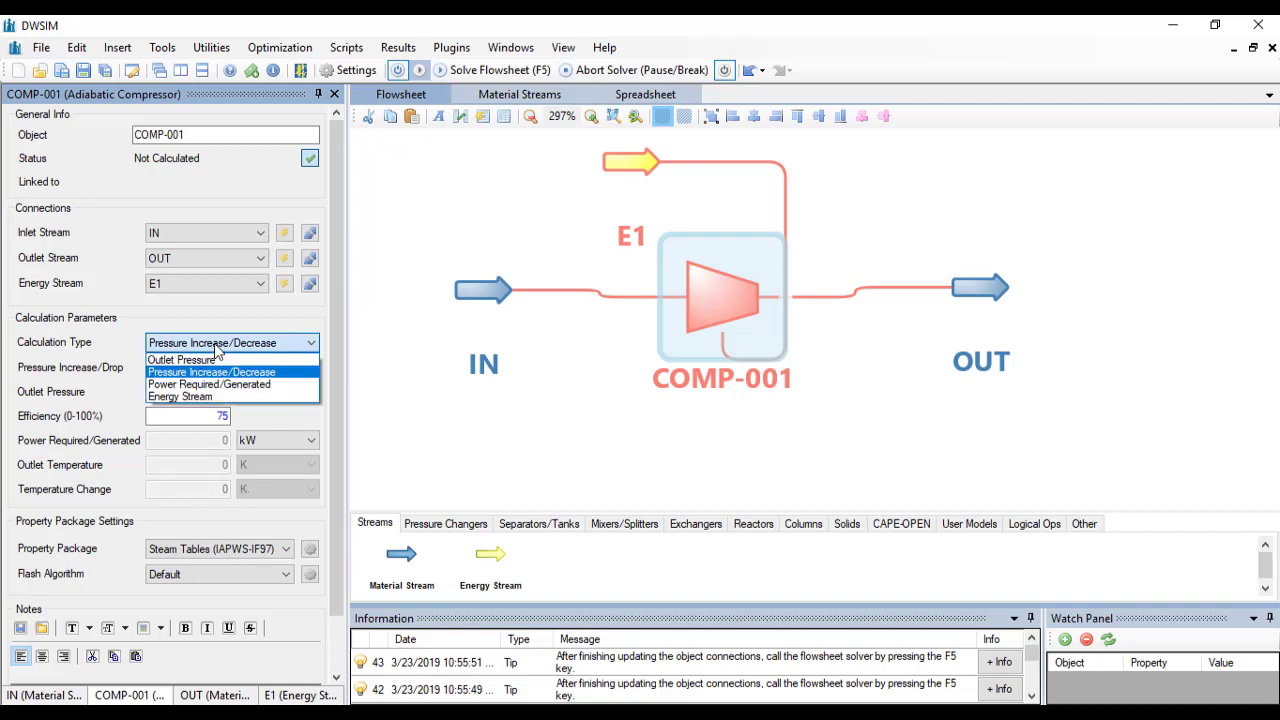
click(208, 365)
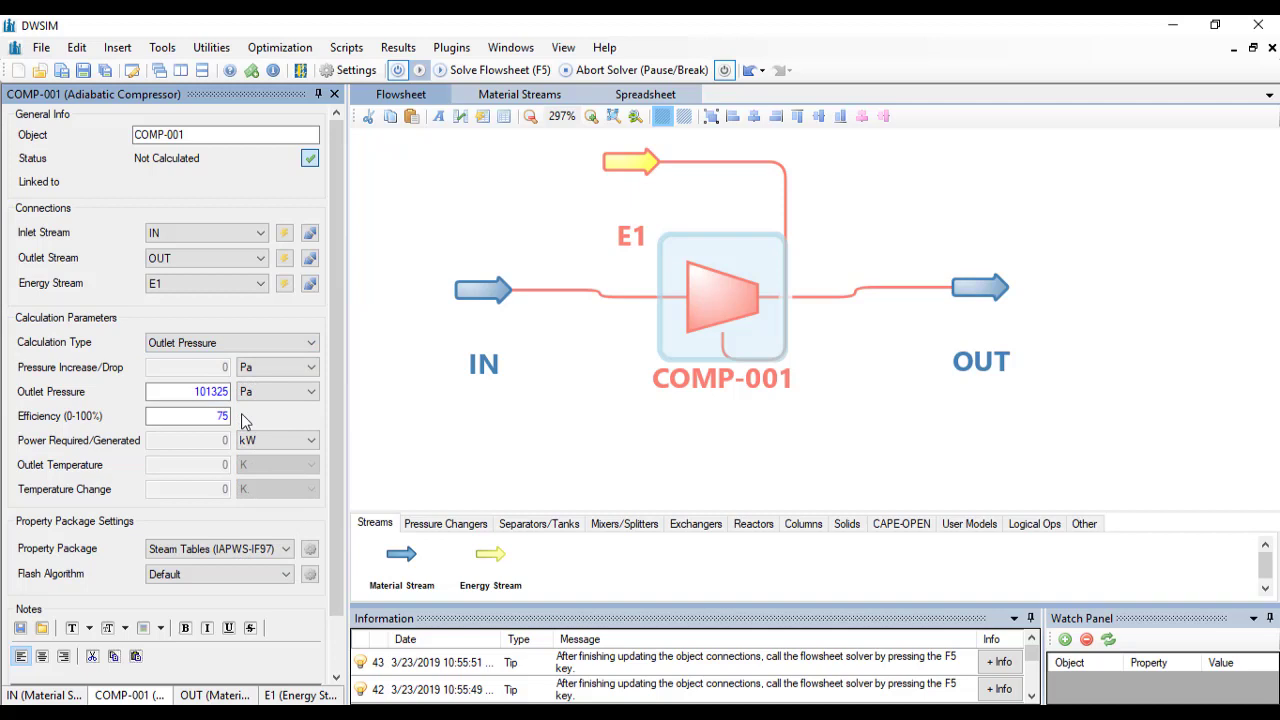
double_click(210, 391)
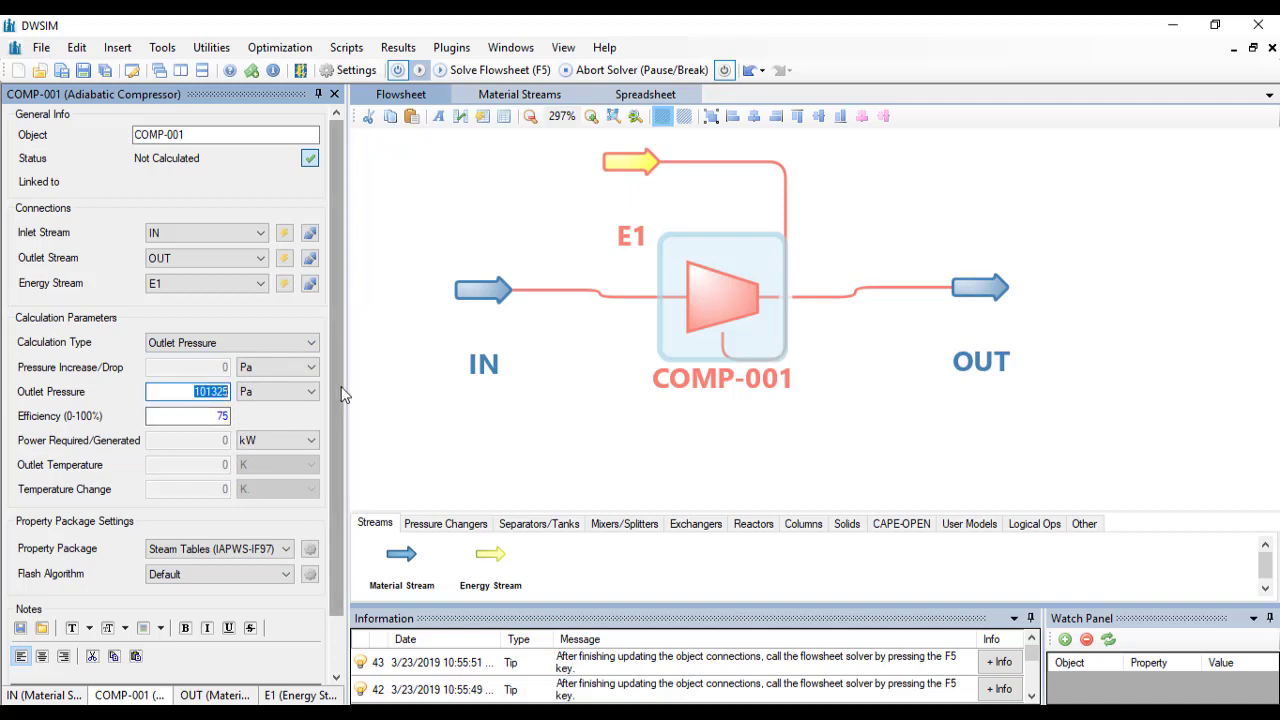
text(500)
click(287, 391)
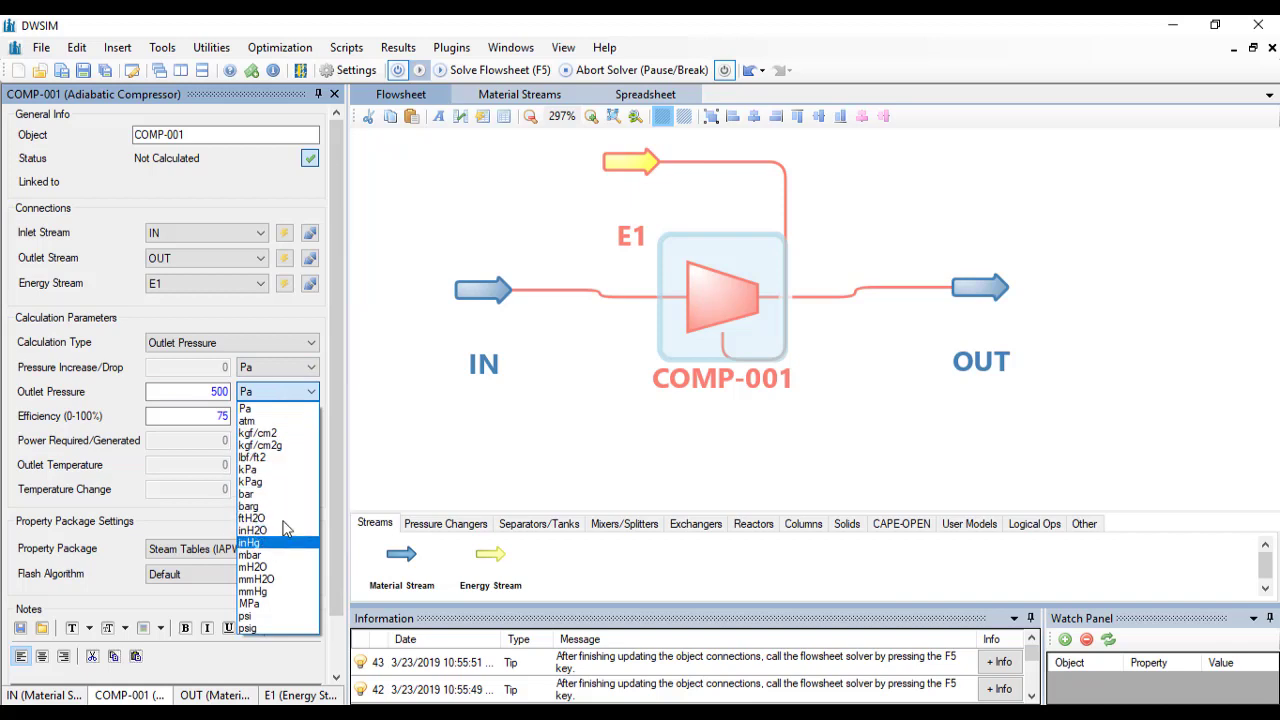
click(282, 470)
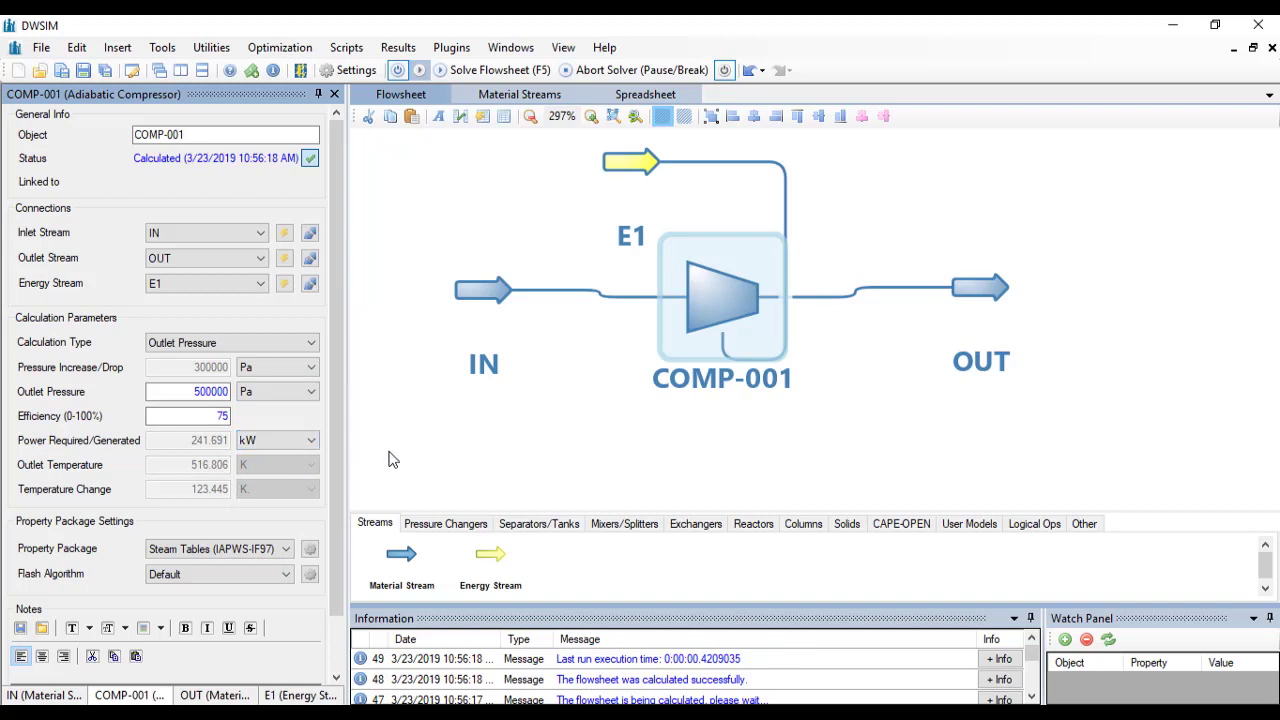
Step: Shift the E1 energy stream further left and re-solve so E1 carries 241.691 kW
click(840, 460)
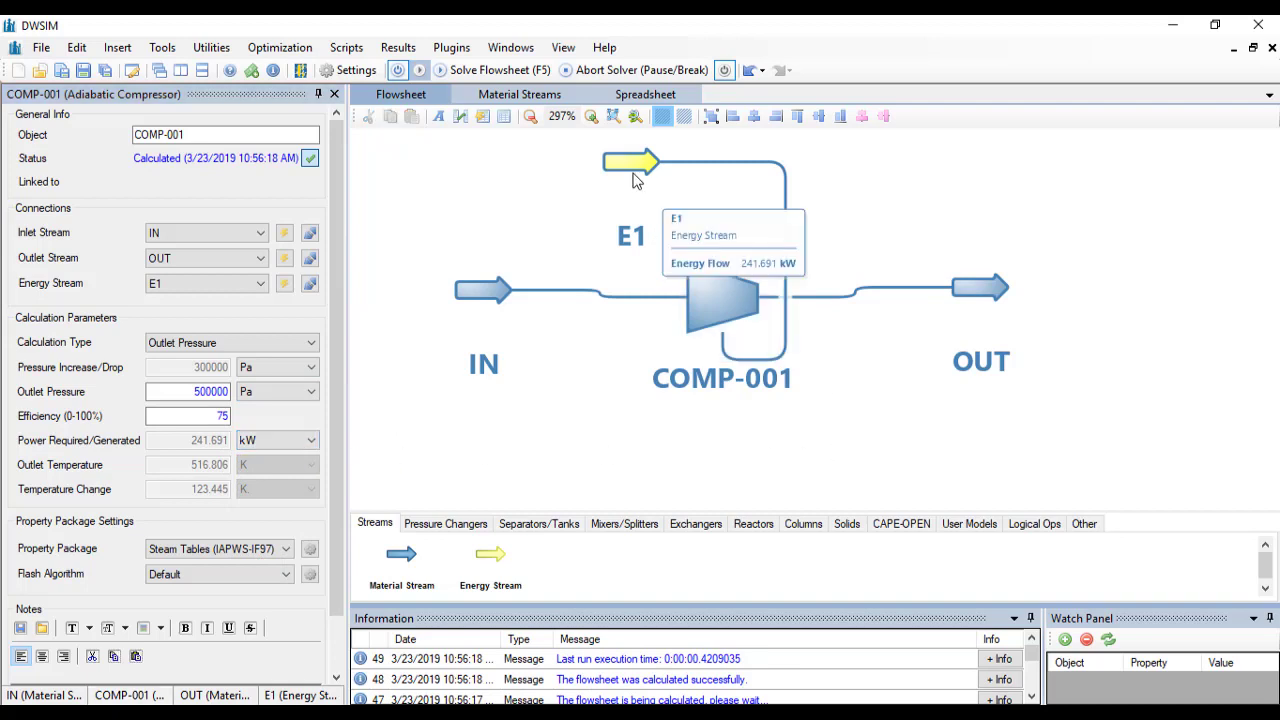
drag(620, 161, 491, 165)
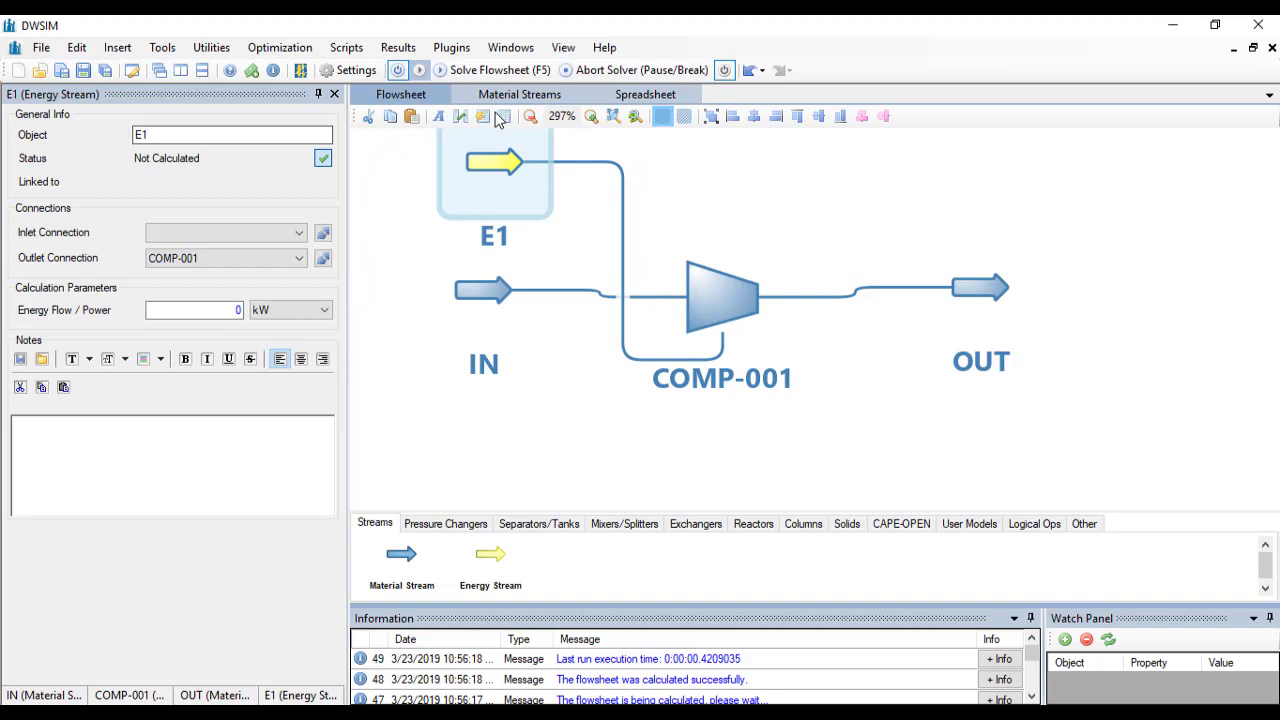
click(492, 70)
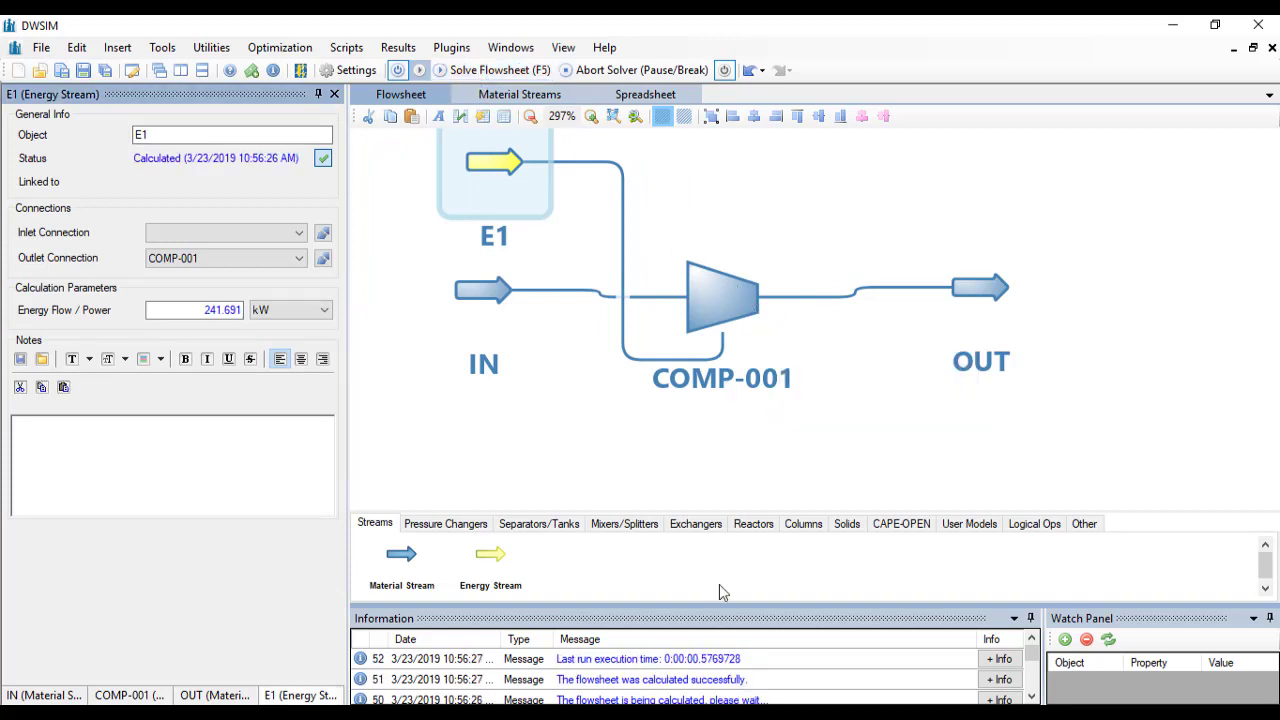
click(334, 94)
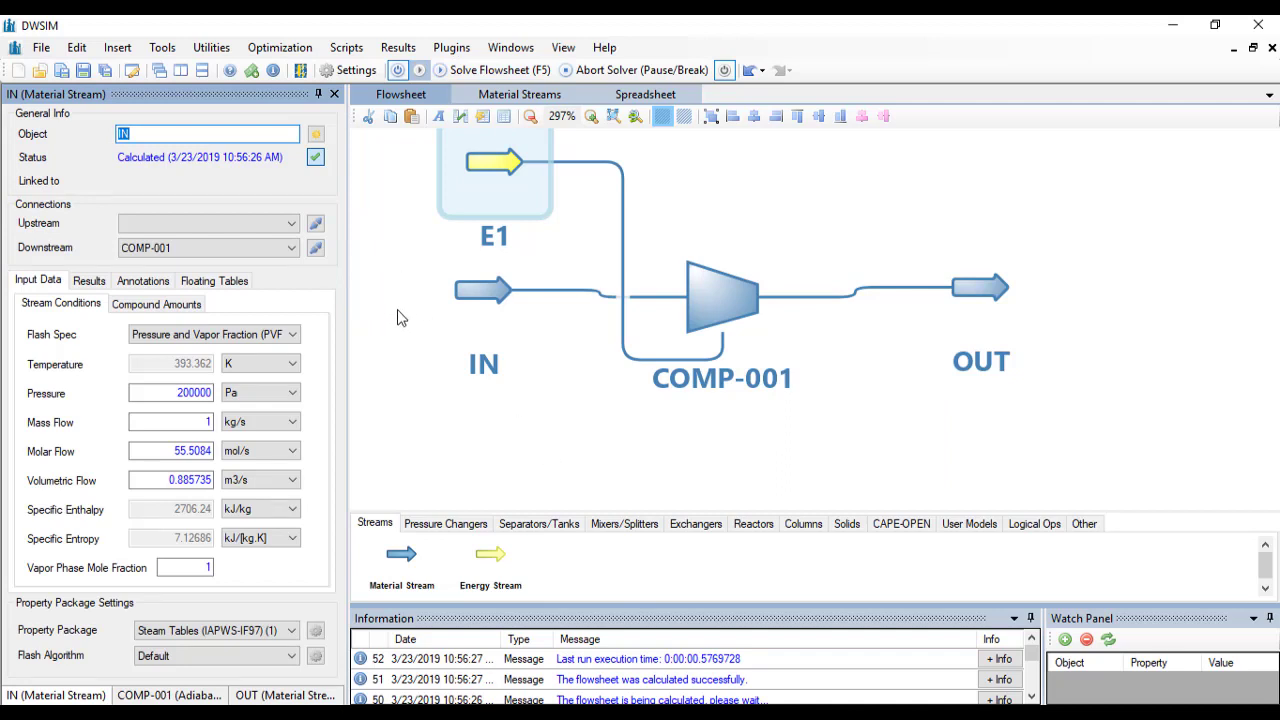
Step: Move the OUT stream up-left and check its results: 516.806 K, 500000 Pa, vapor fraction 1
click(562, 404)
mouse_move(719, 308)
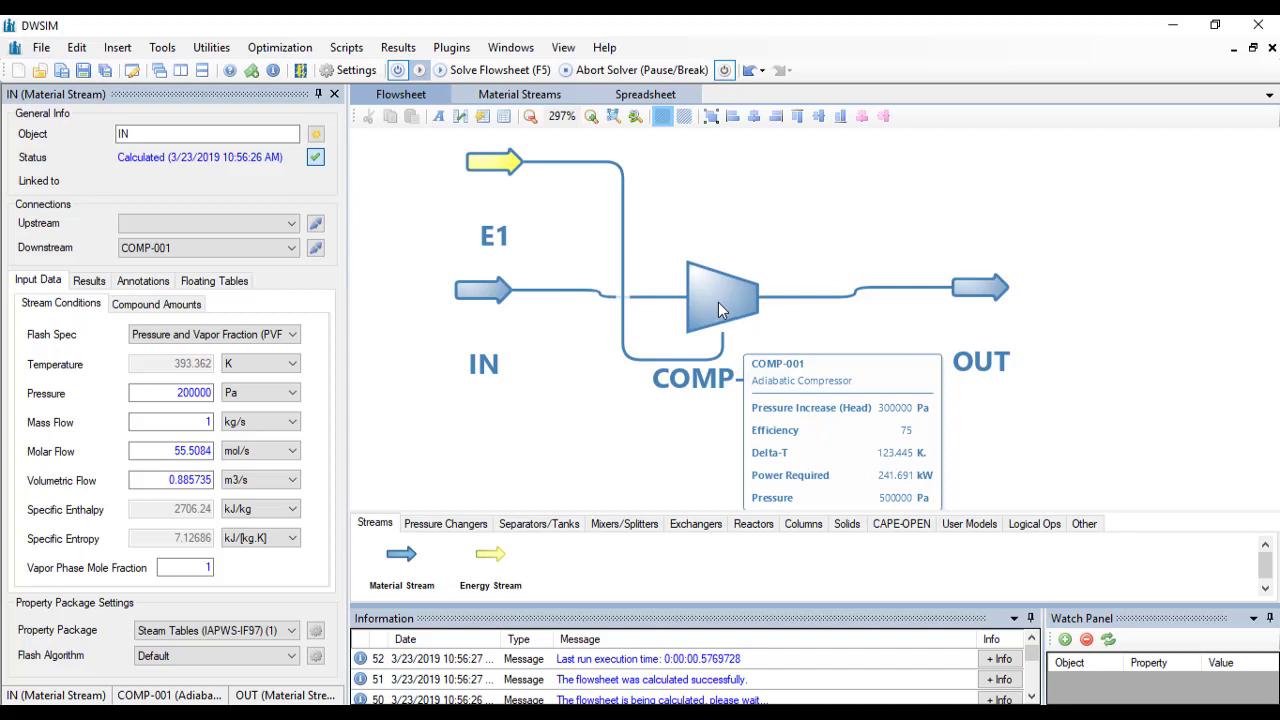
mouse_move(1003, 300)
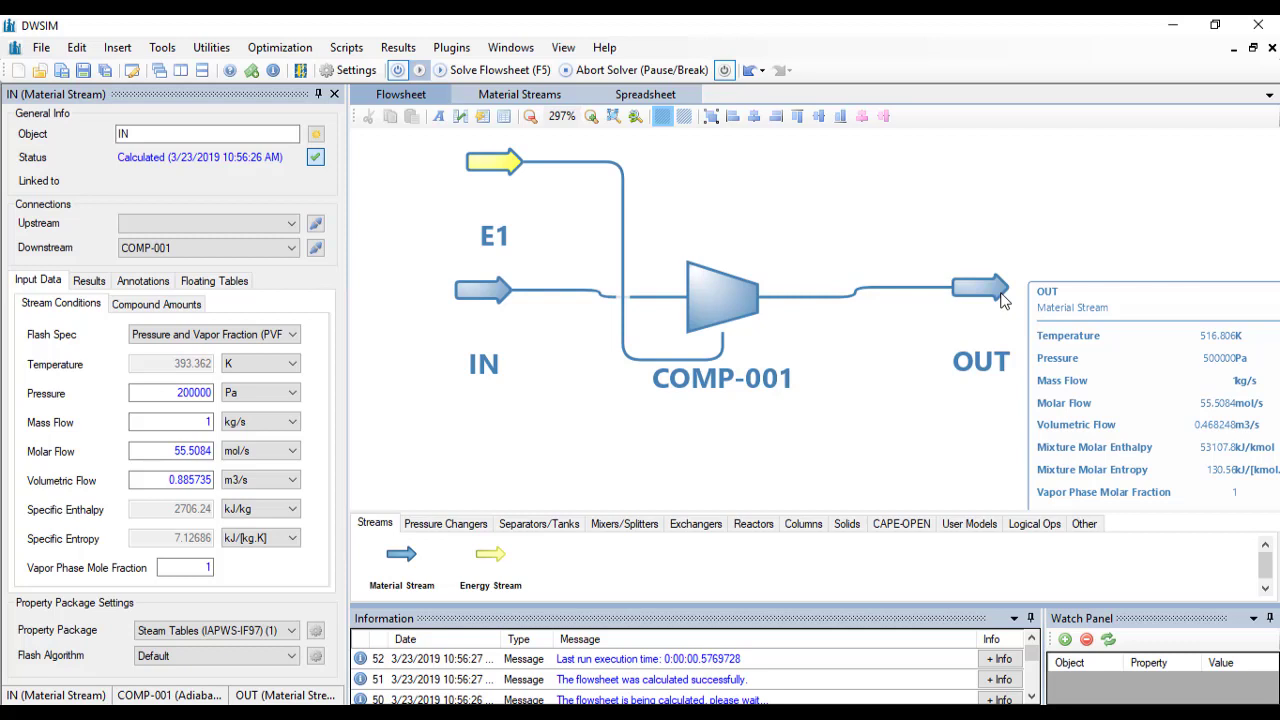
drag(1003, 300, 915, 275)
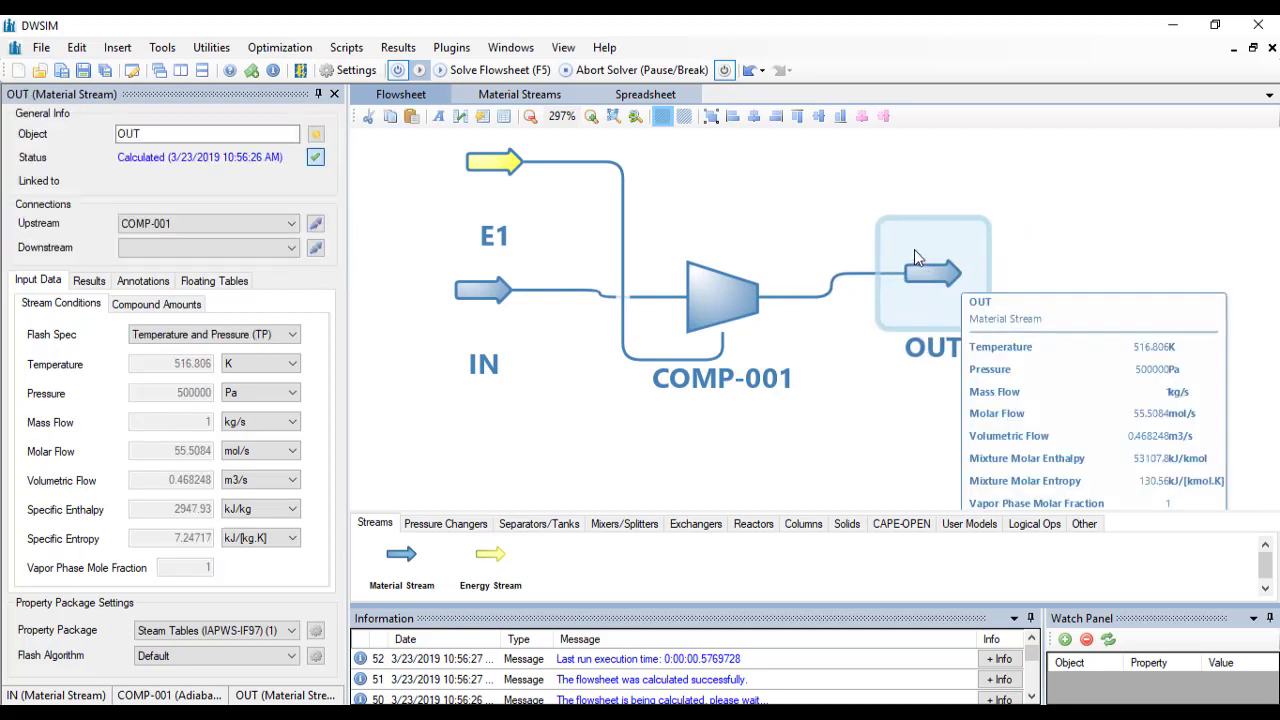
drag(914, 250, 911, 250)
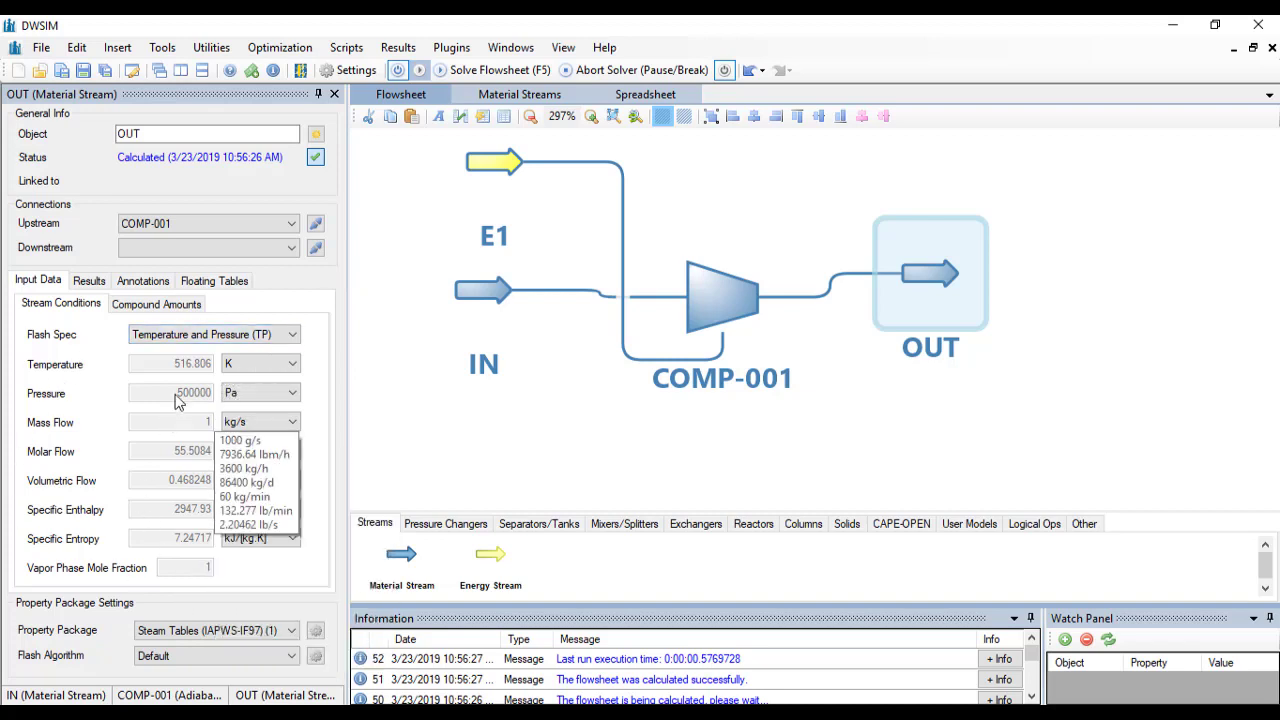
mouse_move(187, 374)
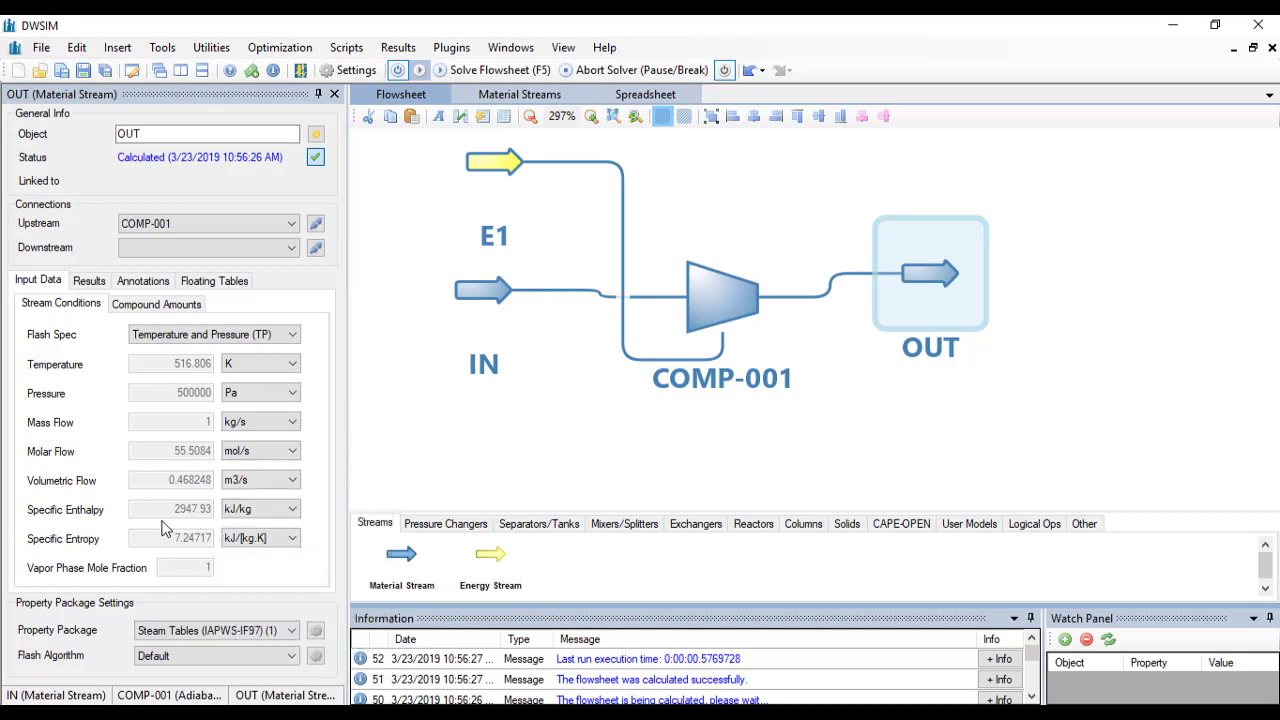
click(545, 401)
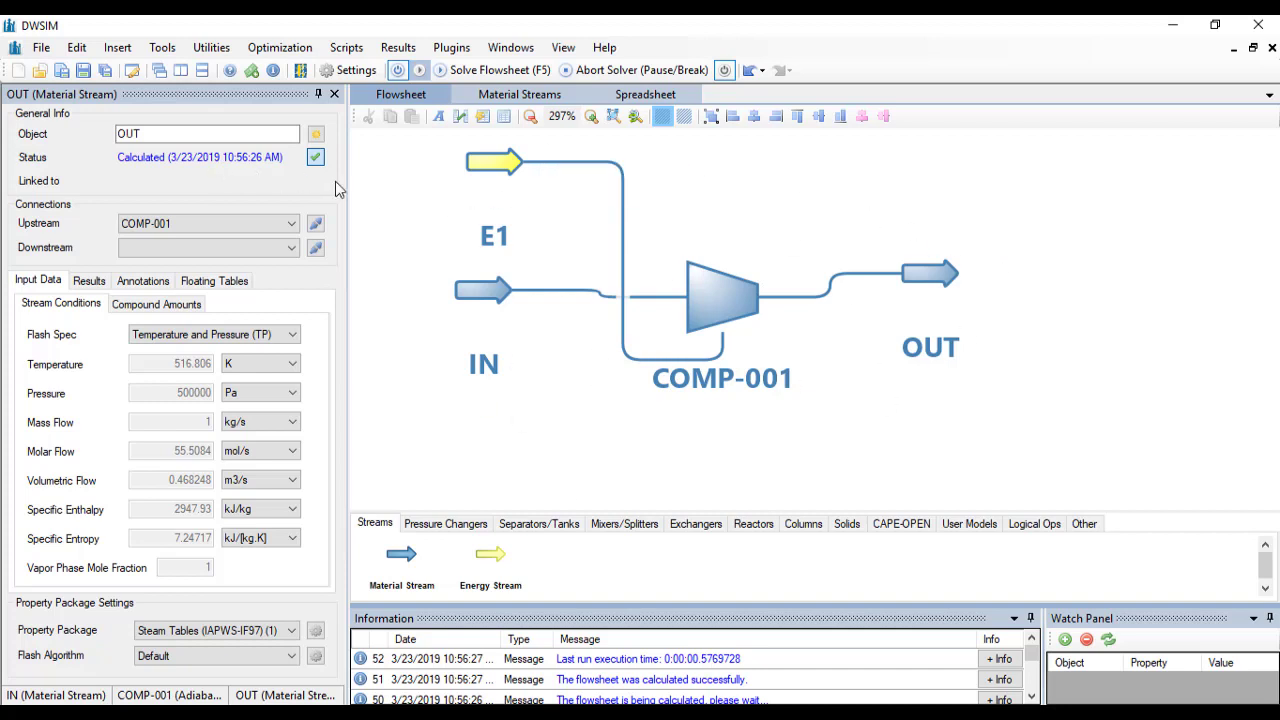
click(77, 48)
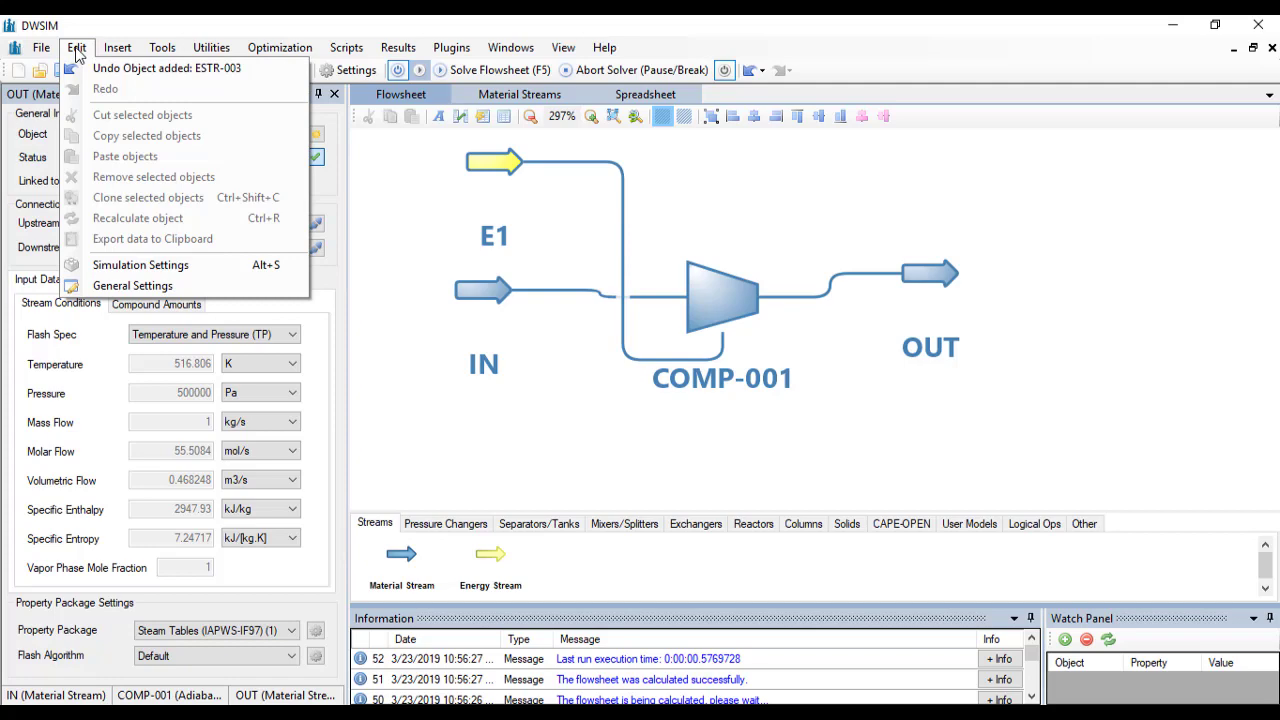
click(212, 265)
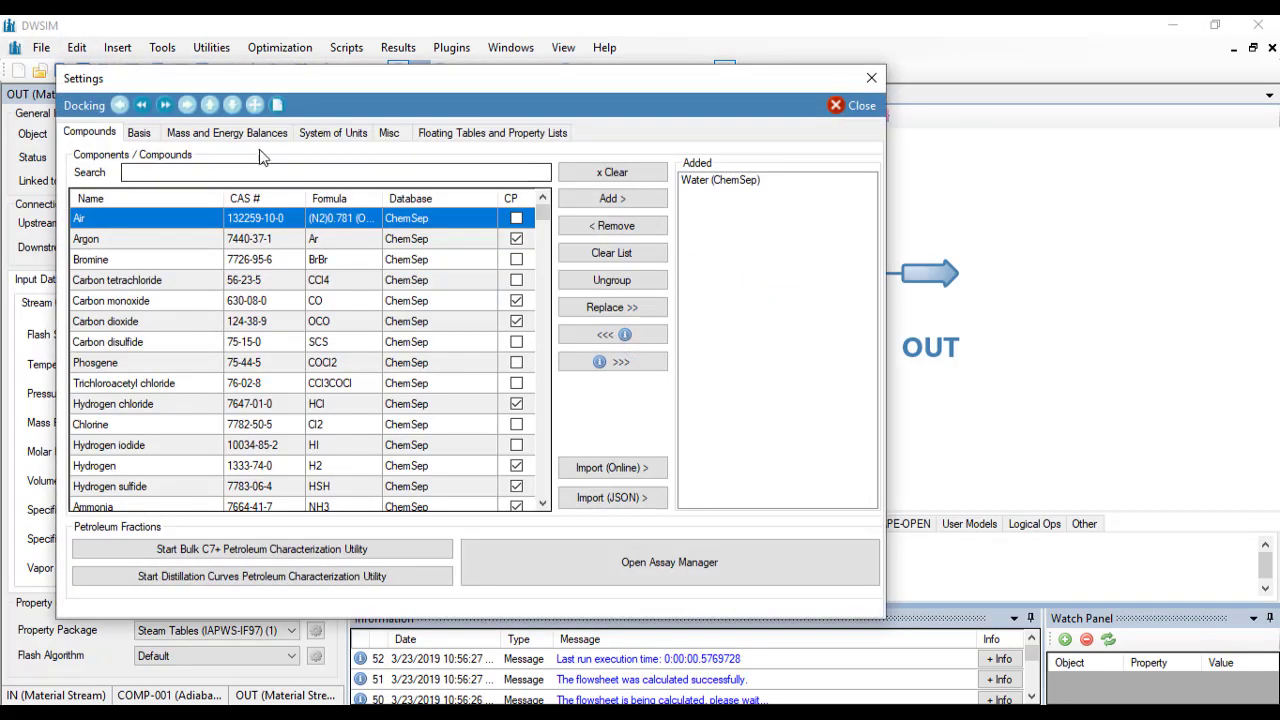
click(350, 138)
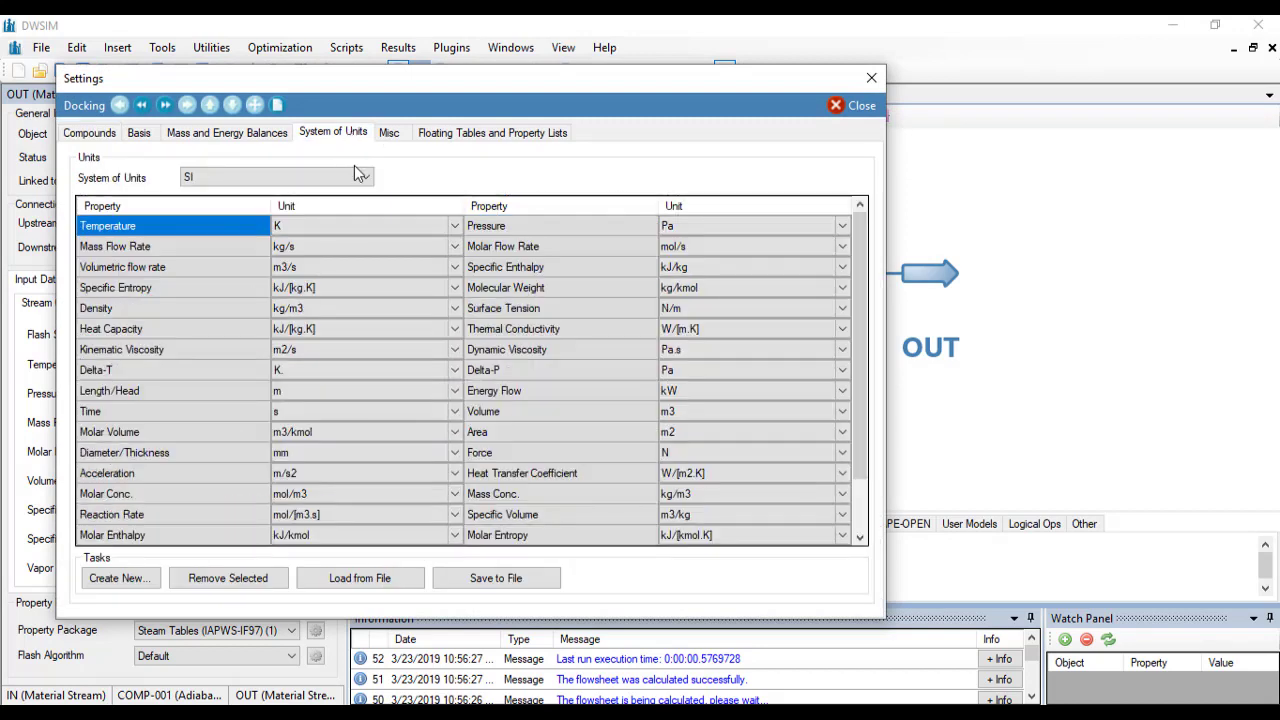
click(355, 174)
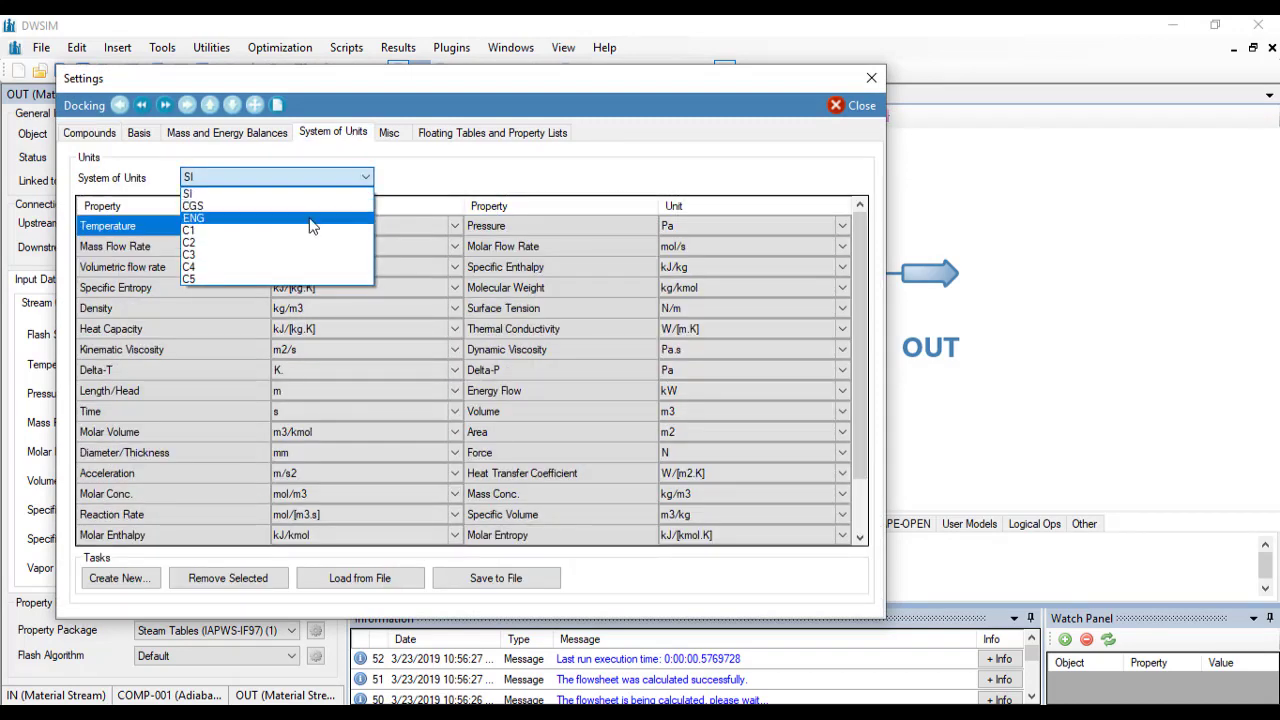
click(312, 218)
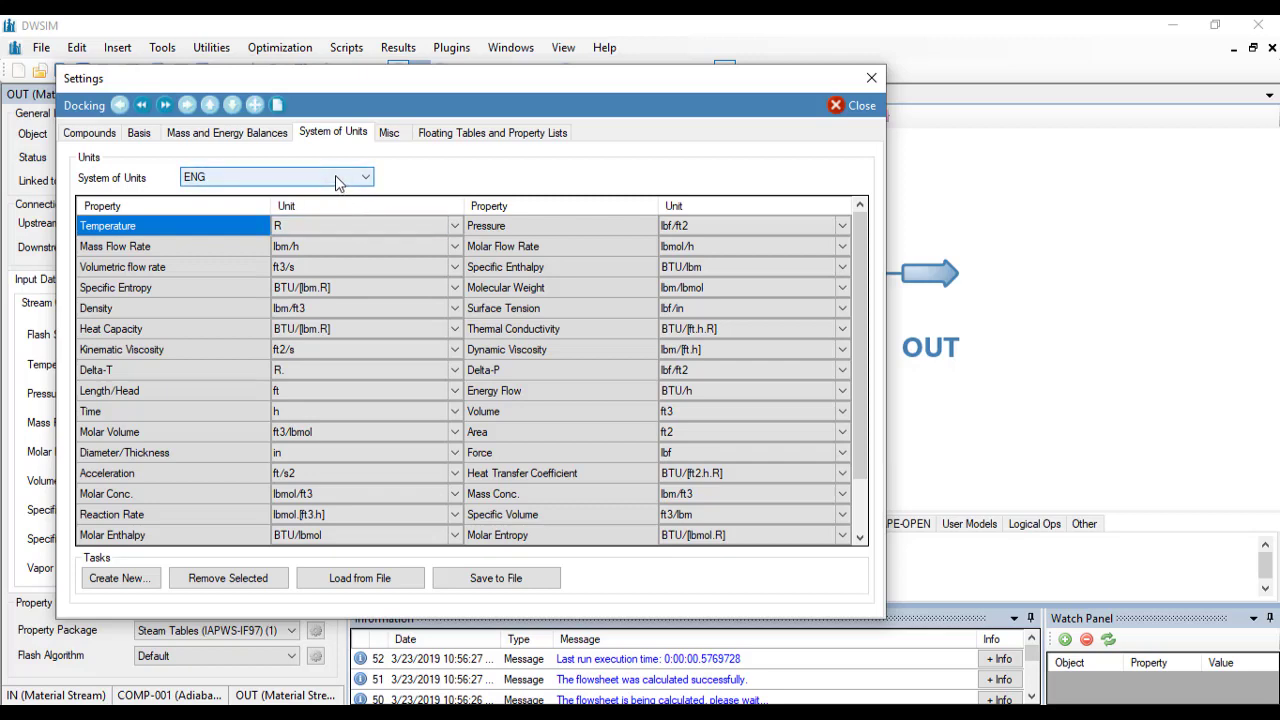
click(278, 180)
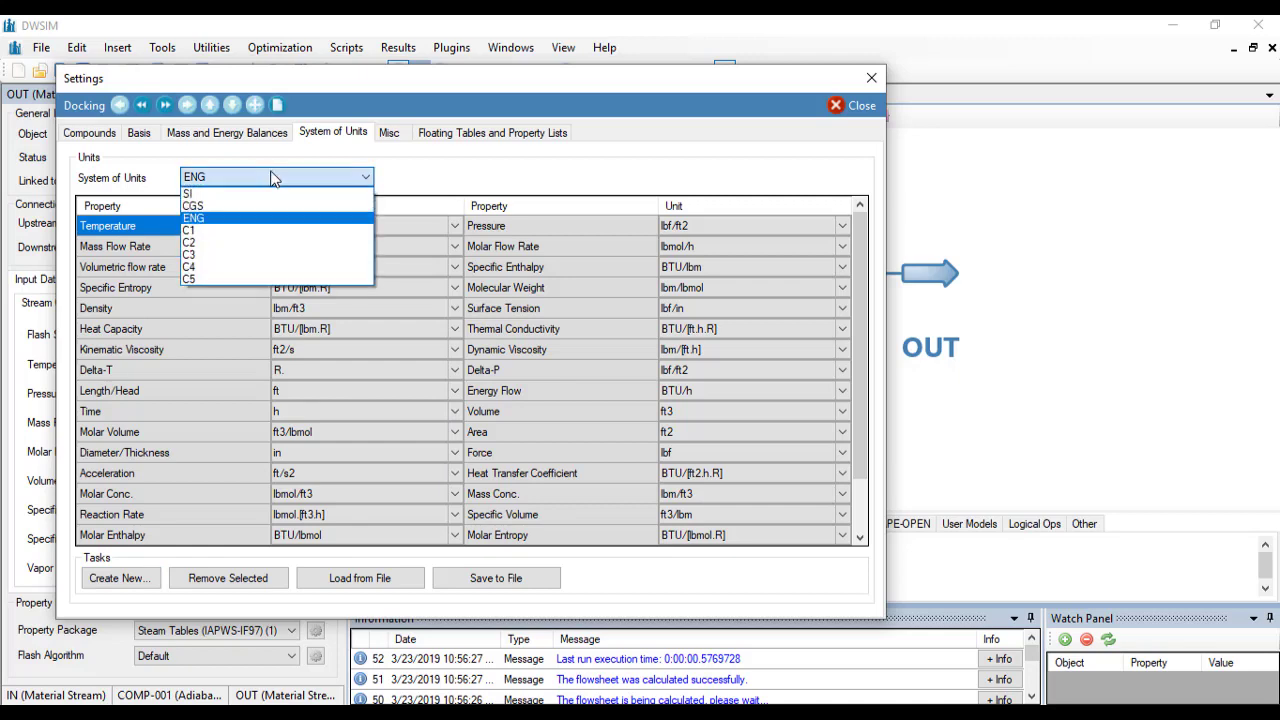
click(265, 205)
click(252, 180)
click(257, 195)
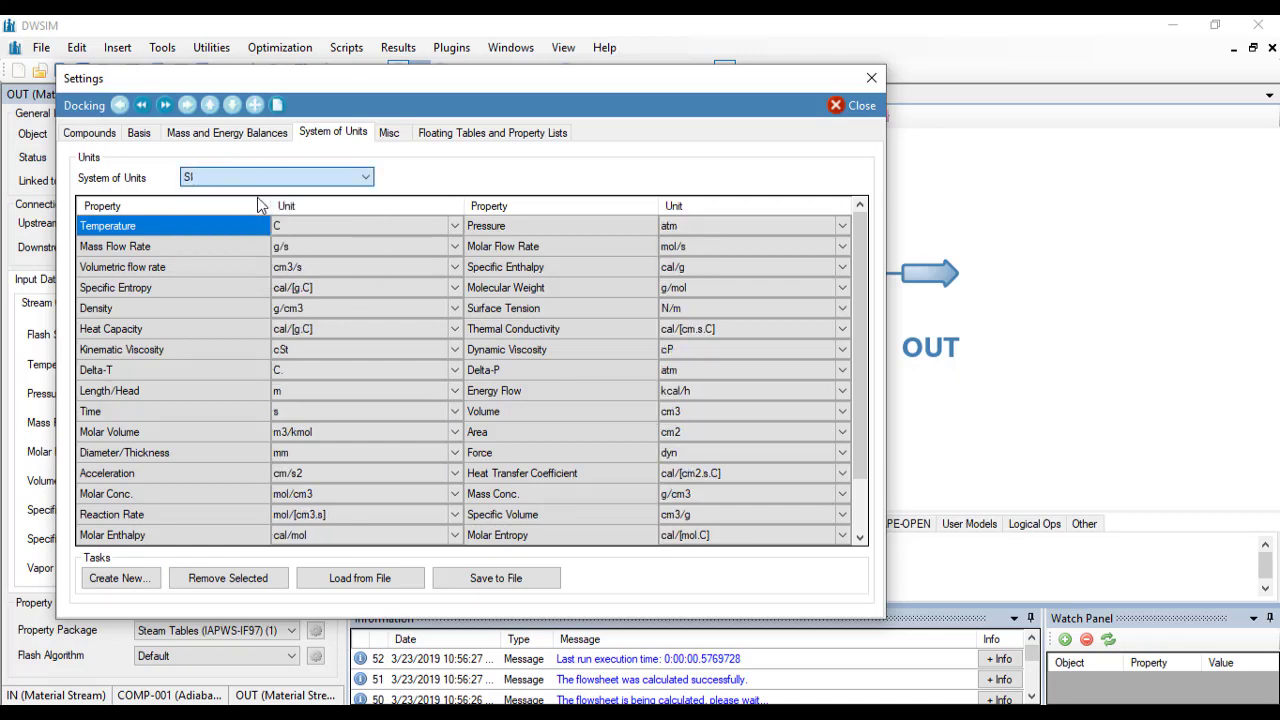
click(871, 79)
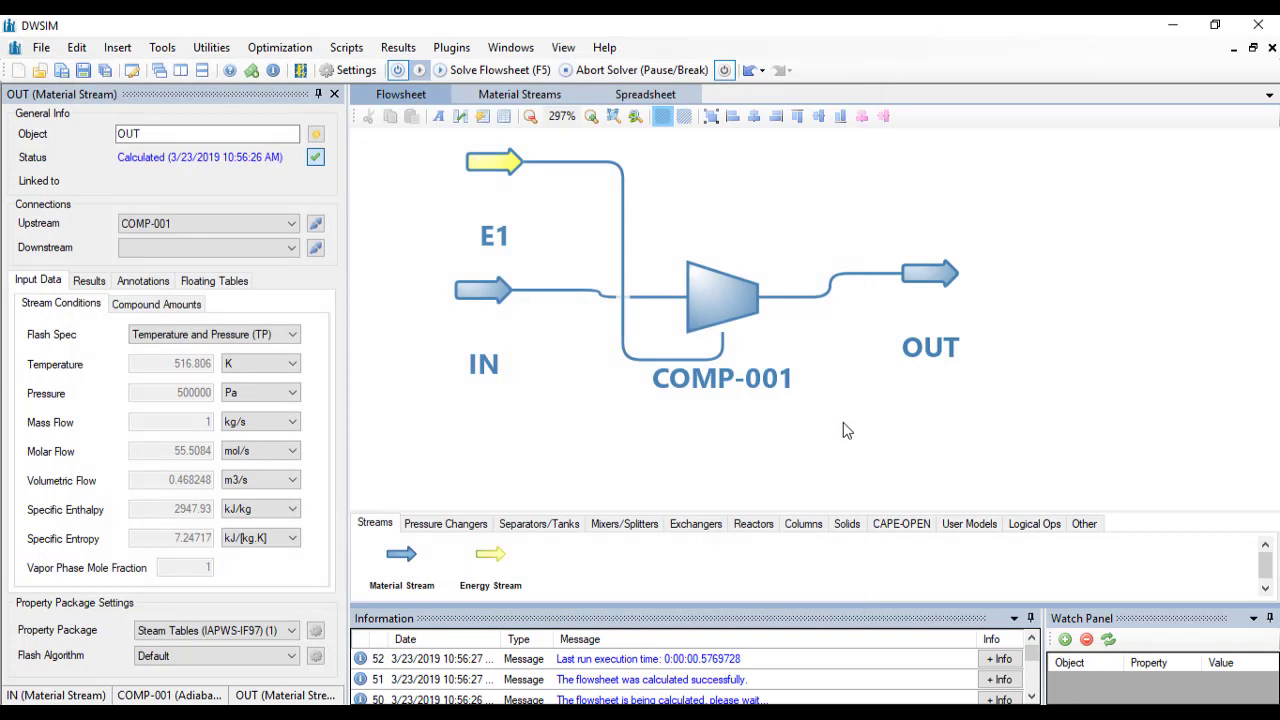